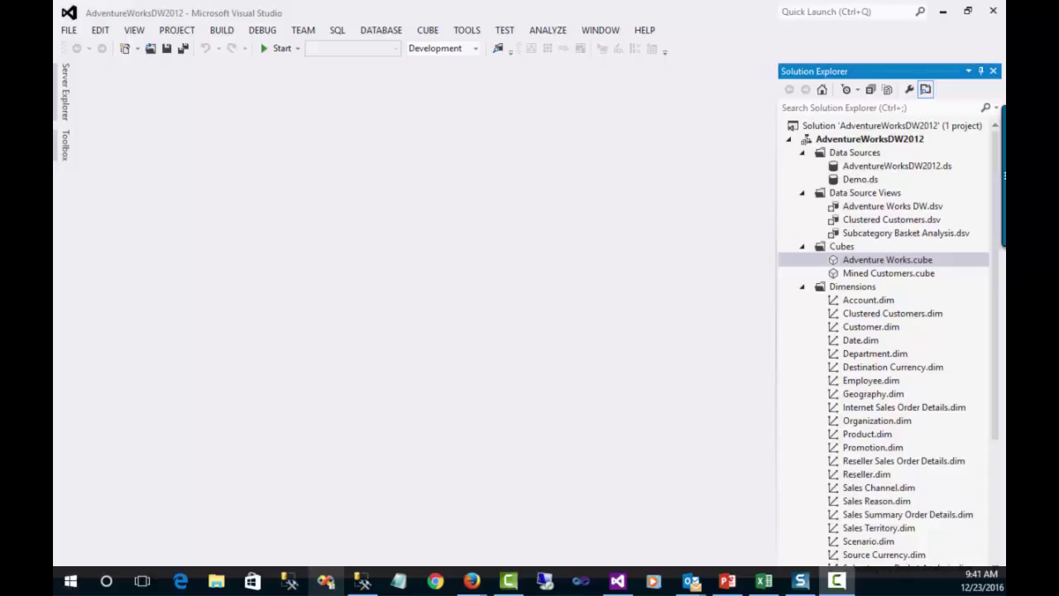
- Switch to the DemoFreeze.xlsx workbook in Excel and show all field groups in the PivotTable field list
mouse_move(763, 583)
left_click(760, 535)
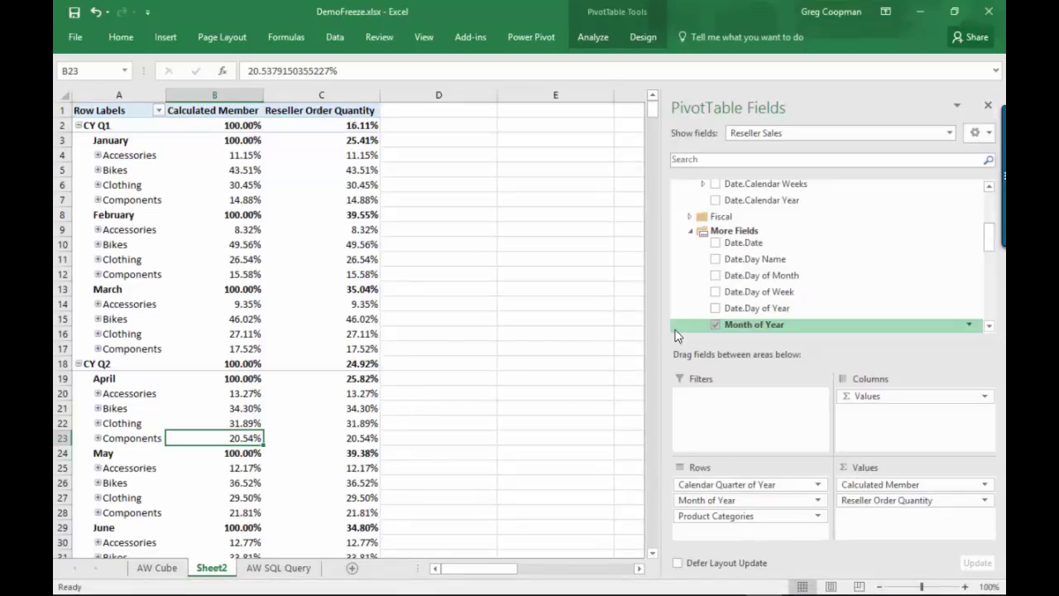
left_click_drag(992, 241, 991, 211)
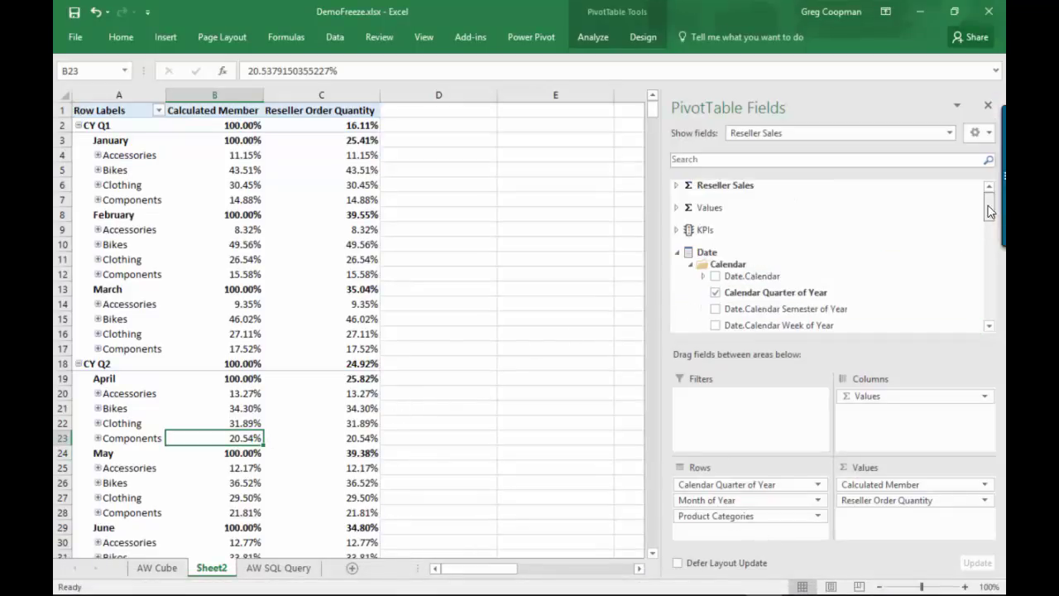
left_click(949, 133)
left_click(905, 147)
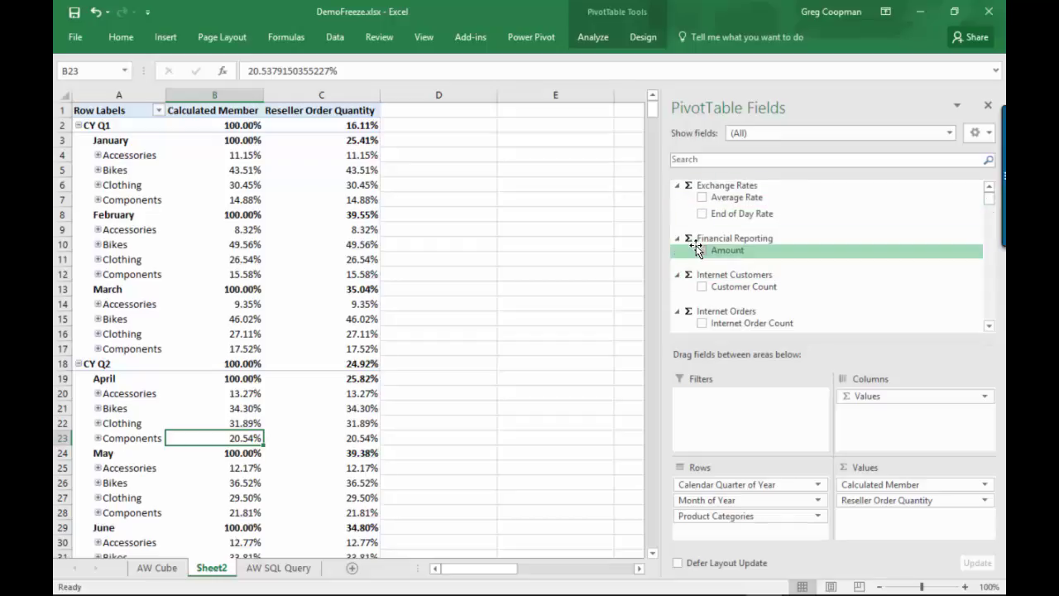
- Expand the KPIs down to Maintain Overall Margins under Financial Perspective, and review the remaining dimensions through Source Currency
left_click_drag(989, 327, 989, 328)
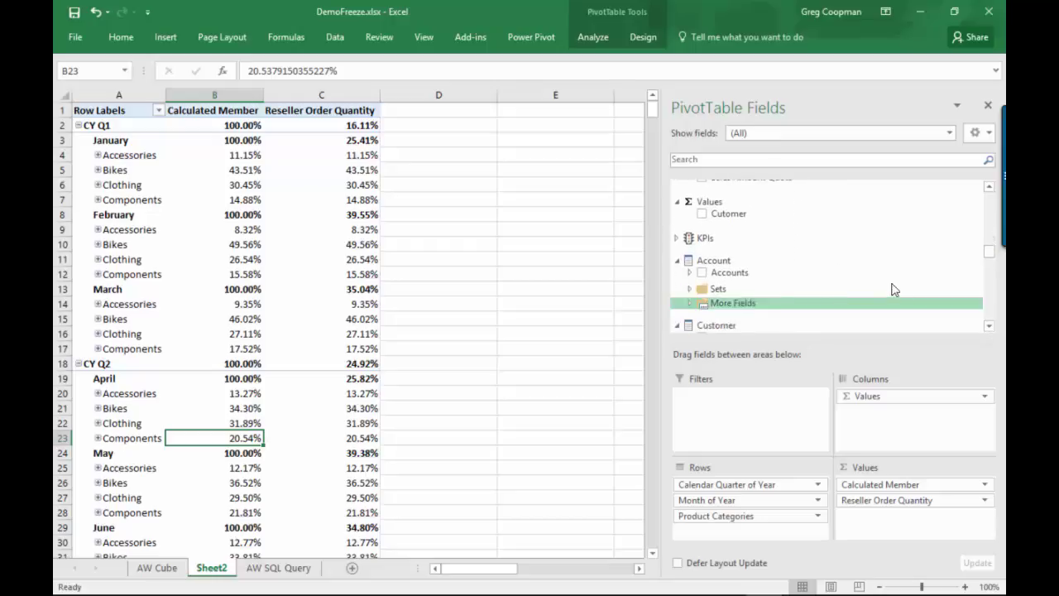
left_click(677, 238)
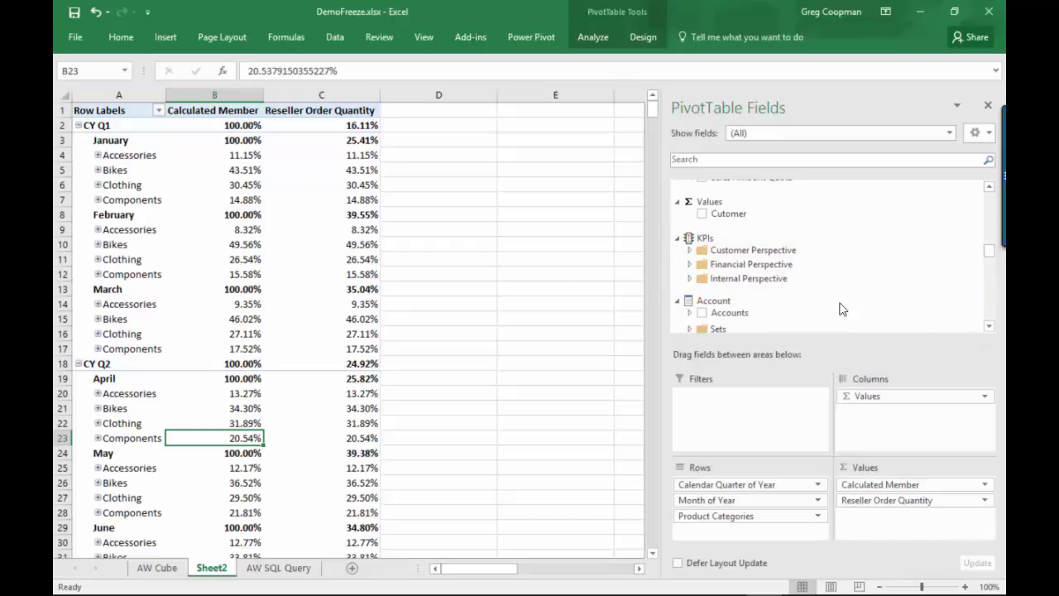
left_click(690, 264)
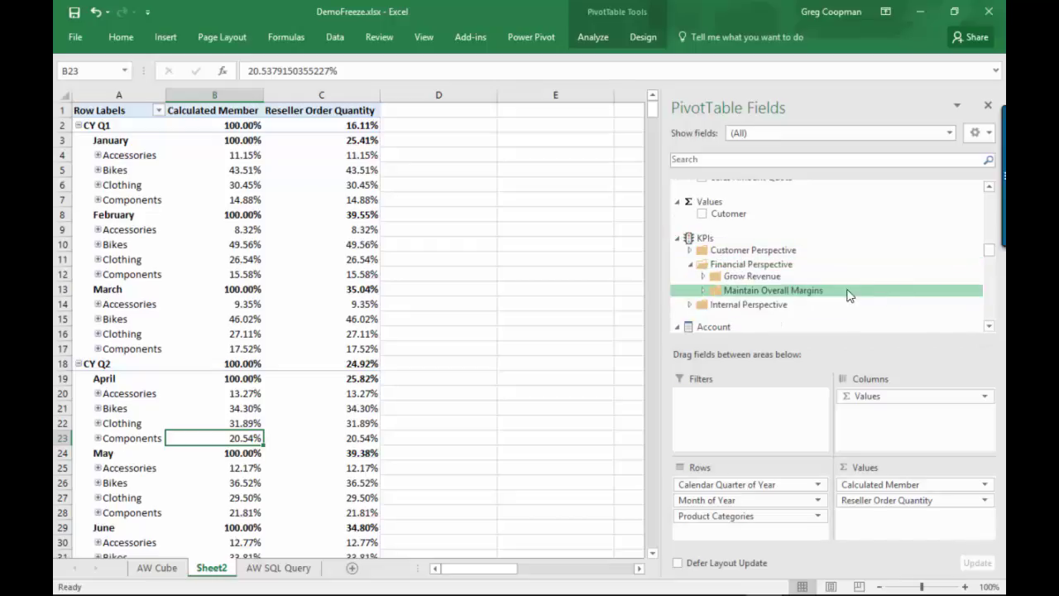
left_click(703, 291)
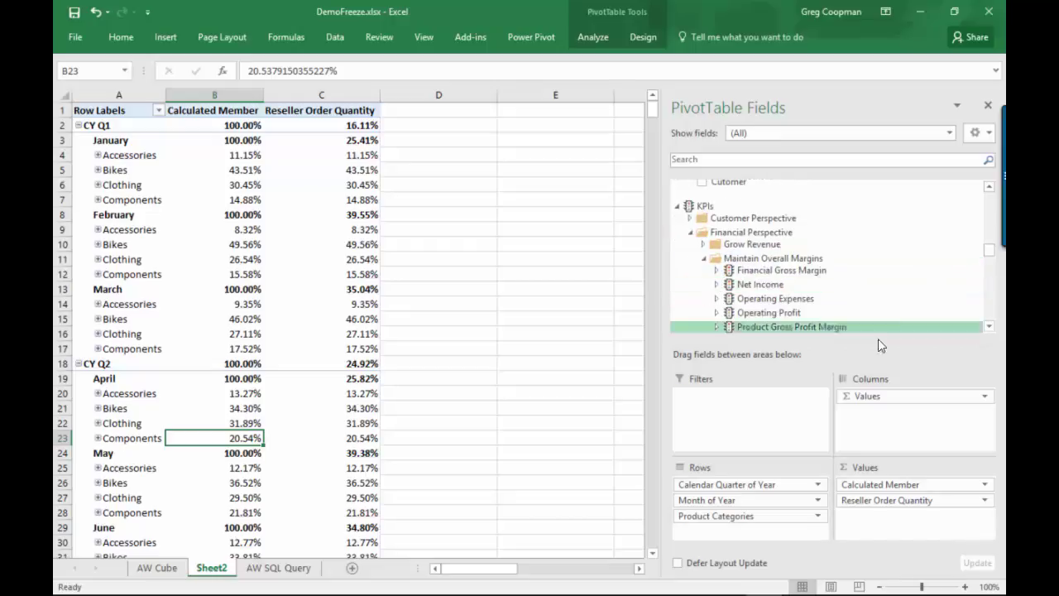
left_click(989, 326)
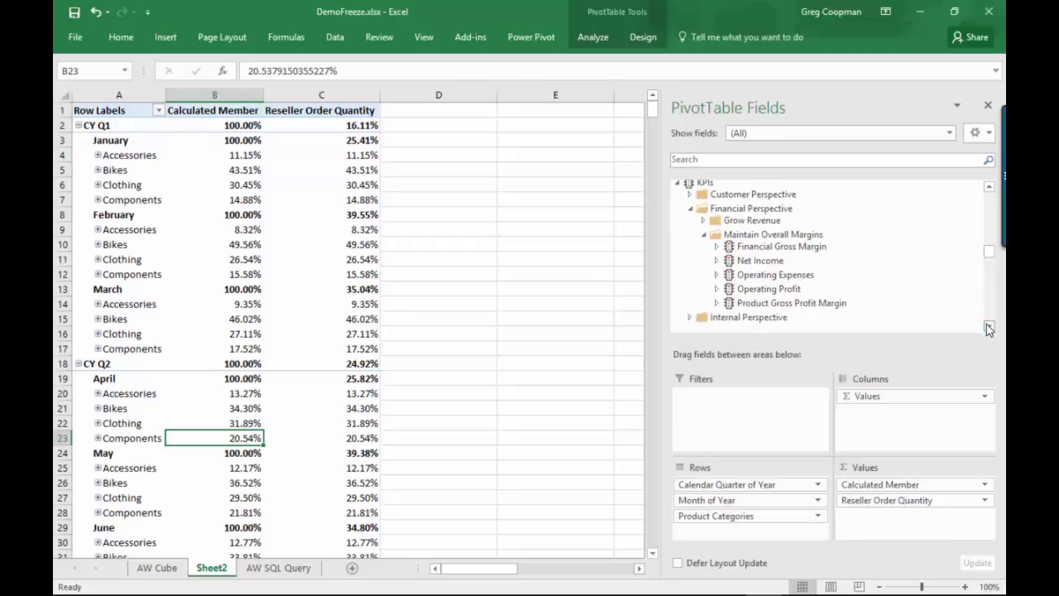
left_click_drag(989, 327, 989, 326)
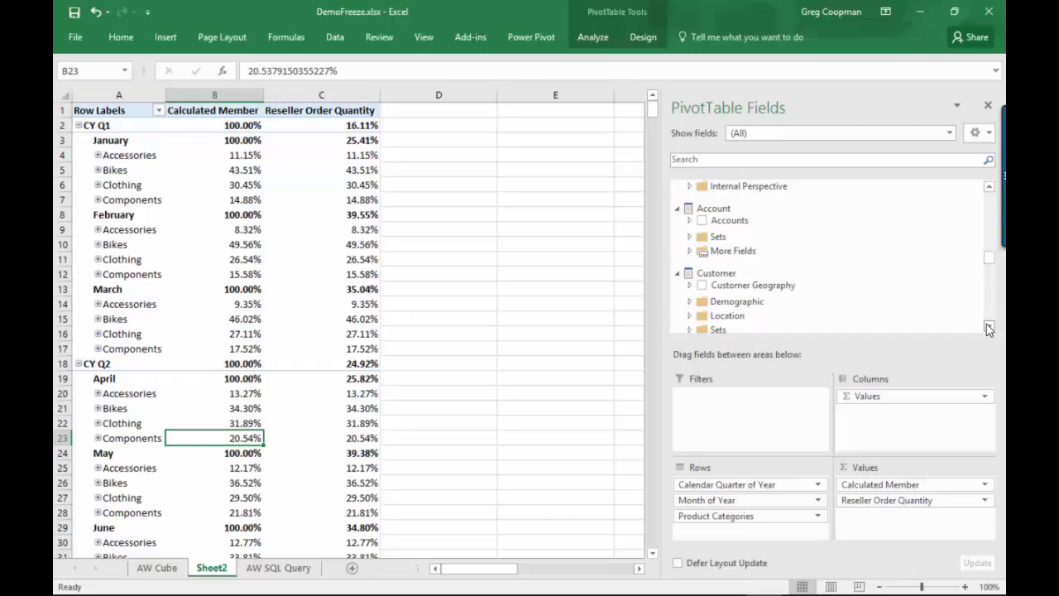
left_click_drag(989, 327, 989, 322)
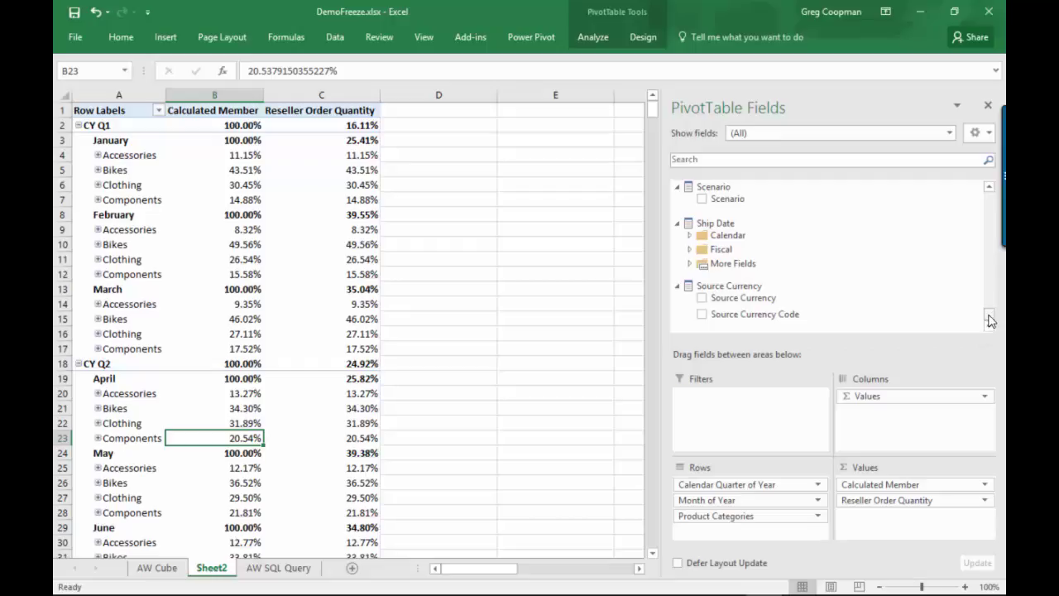
- Filter the PivotTable field list to Exchange Rates and inspect the Calendar folder of the Date dimension
left_click_drag(986, 310, 985, 206)
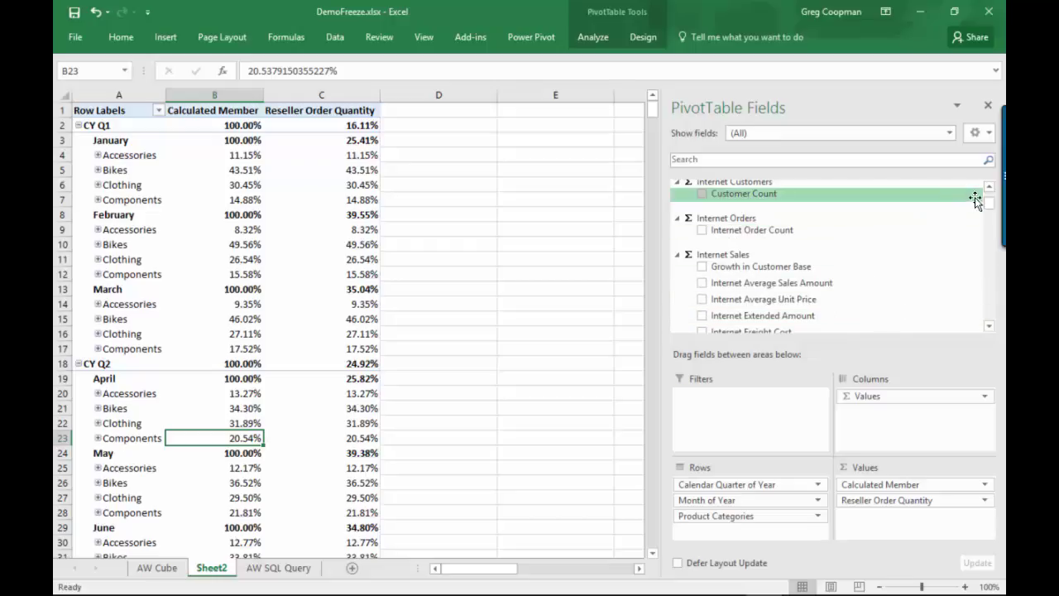
left_click_drag(989, 205, 989, 198)
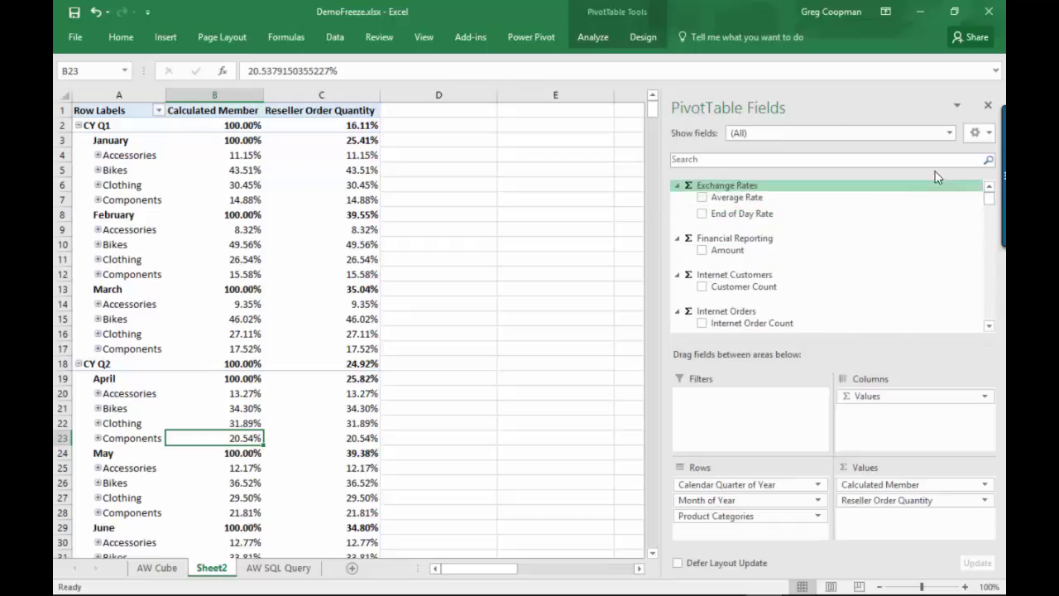
left_click(949, 133)
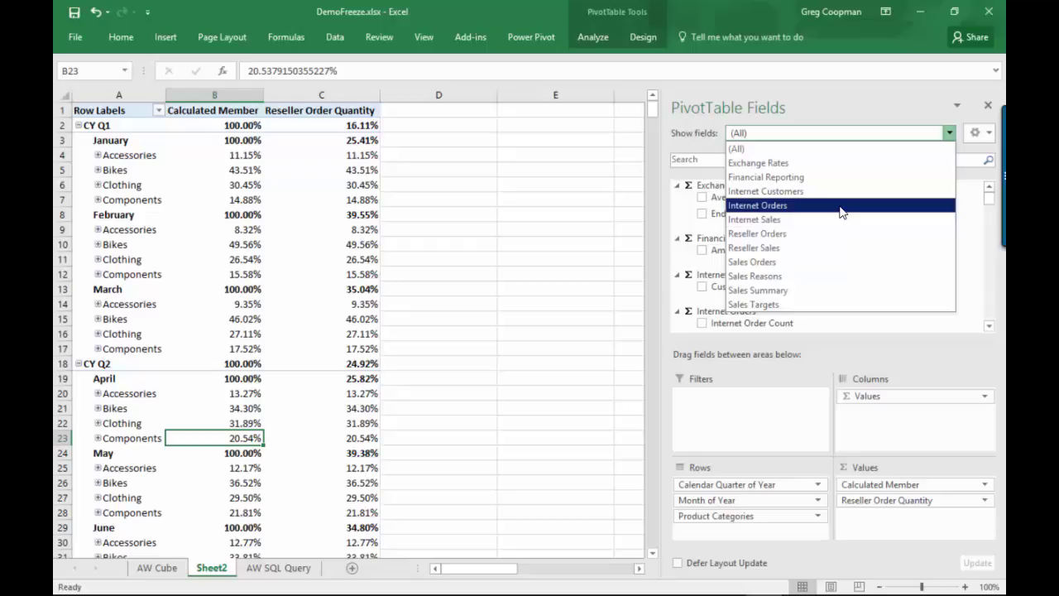
left_click(828, 165)
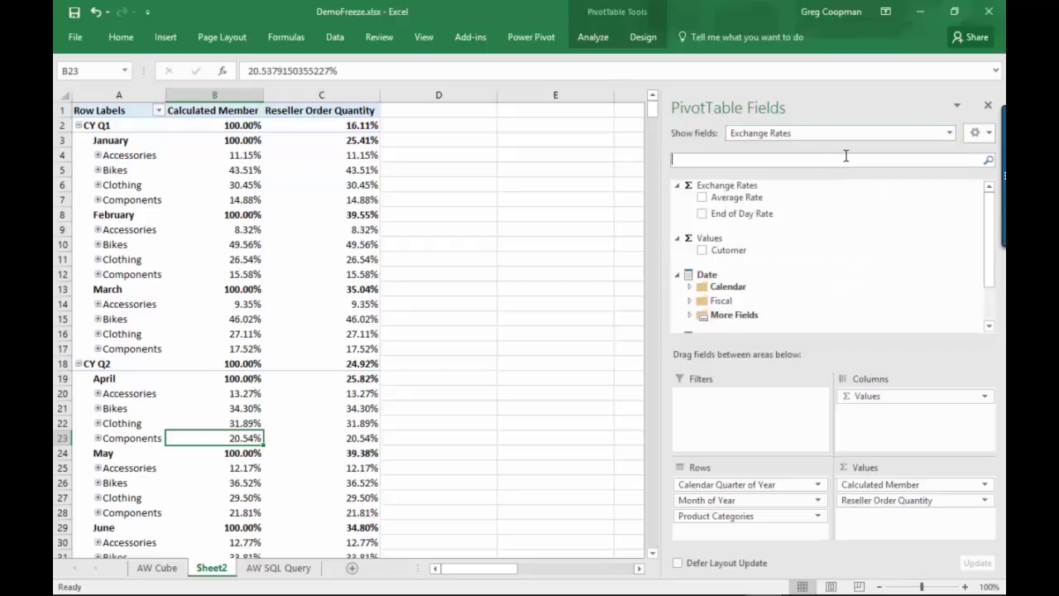
left_click_drag(989, 207, 987, 234)
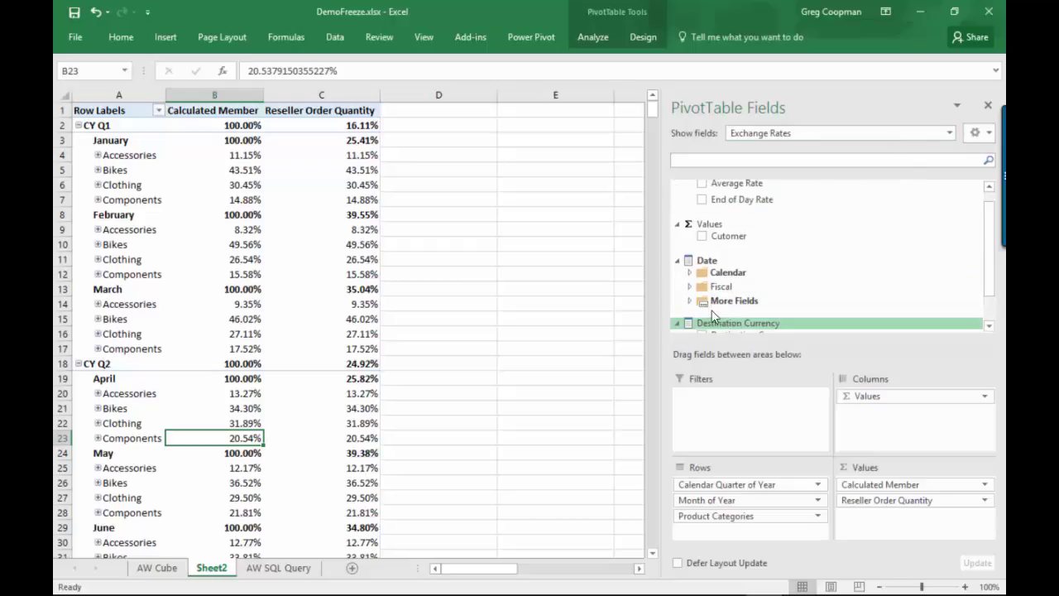
left_click(690, 272)
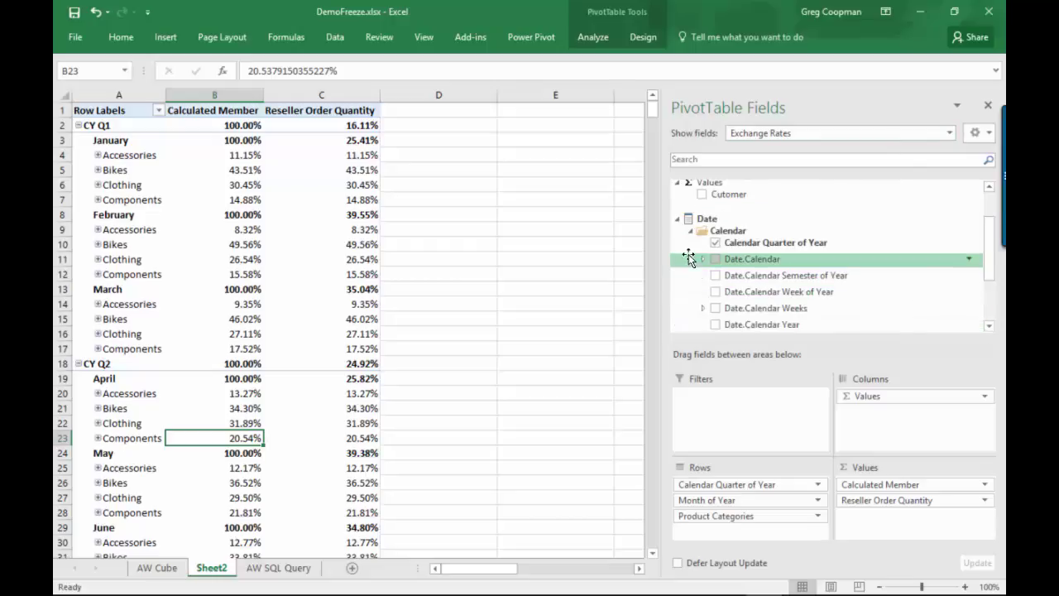
left_click(690, 232)
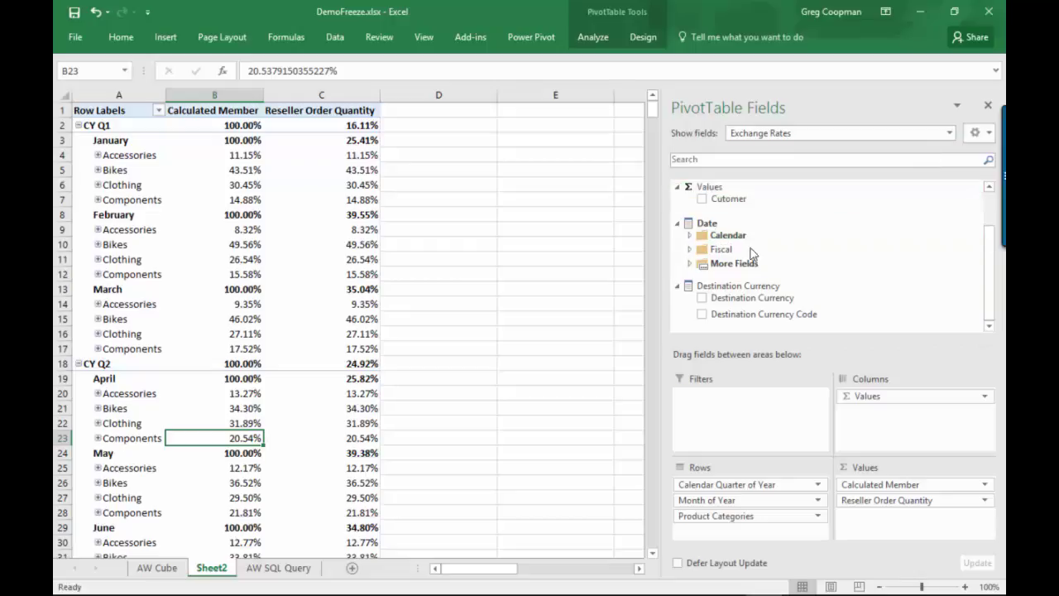
- Switch to Visual Studio and open the perspectives of the Adventure Works cube
mouse_move(586, 592)
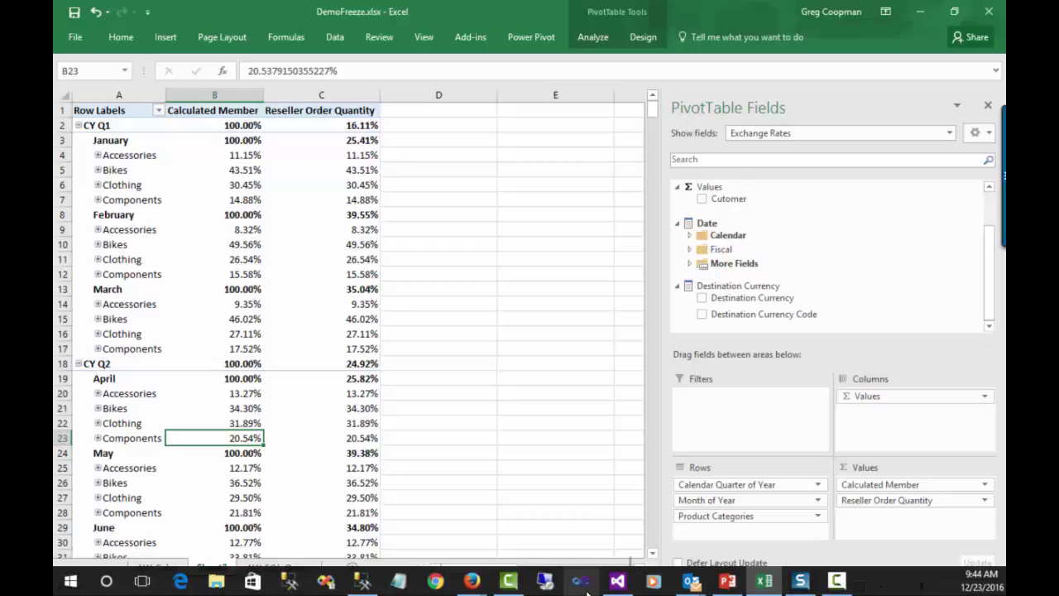
left_click(588, 591)
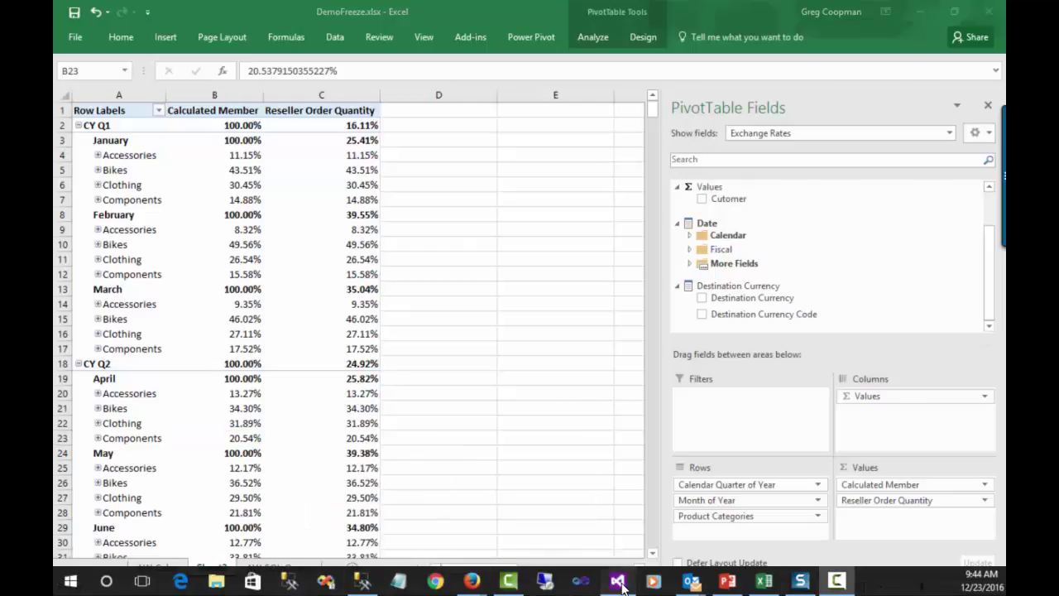
left_click(619, 582)
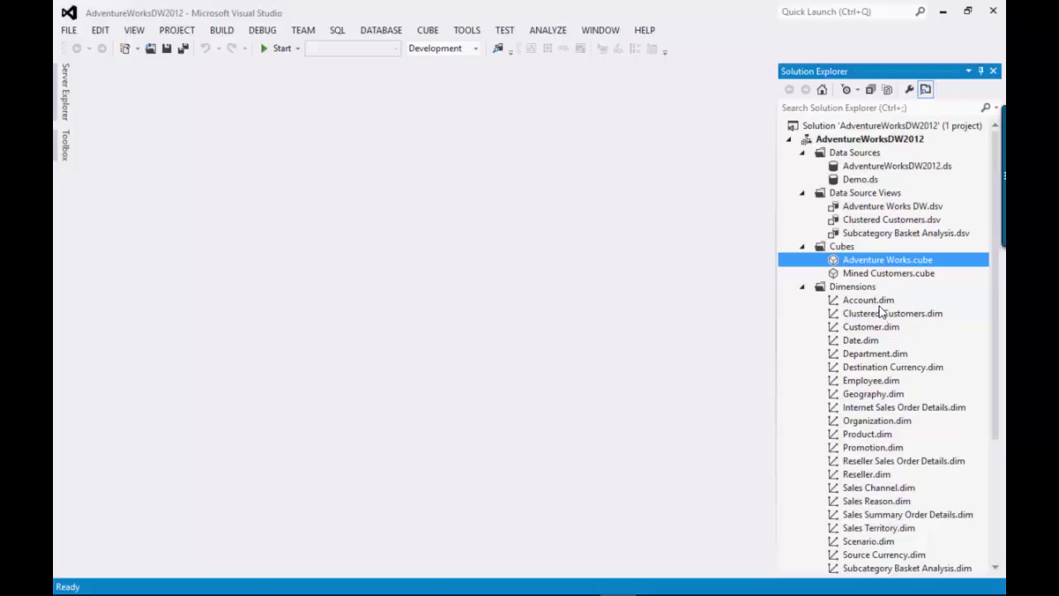
double_click(850, 260)
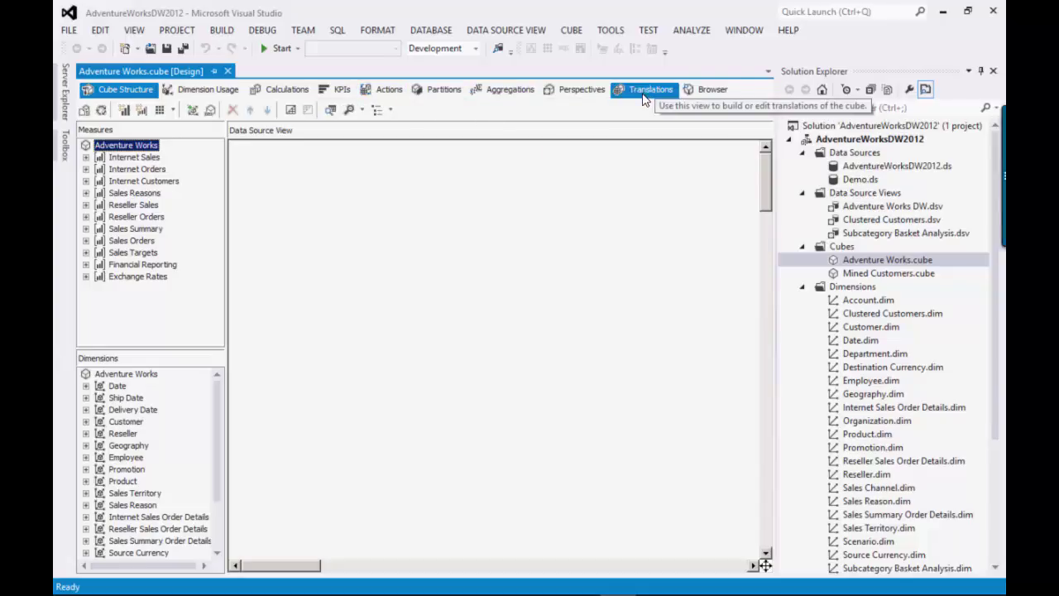
left_click(577, 91)
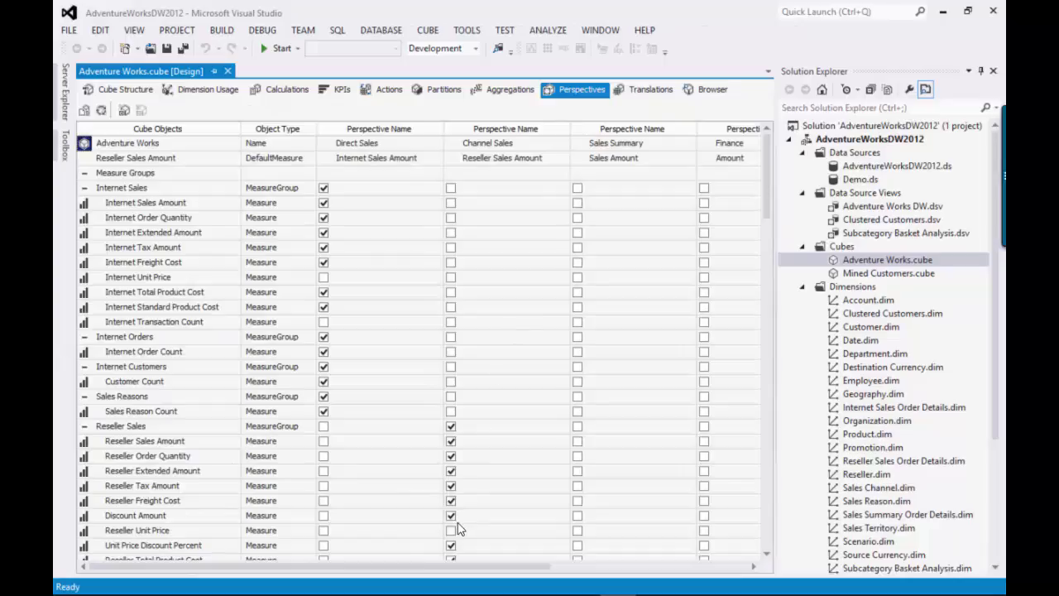
- Examine which measures and dimensions each existing perspective includes, expanding the Delivery Date dimension for its hierarchies and attributes
left_click_drag(445, 572, 411, 567)
left_click_drag(768, 189, 768, 331)
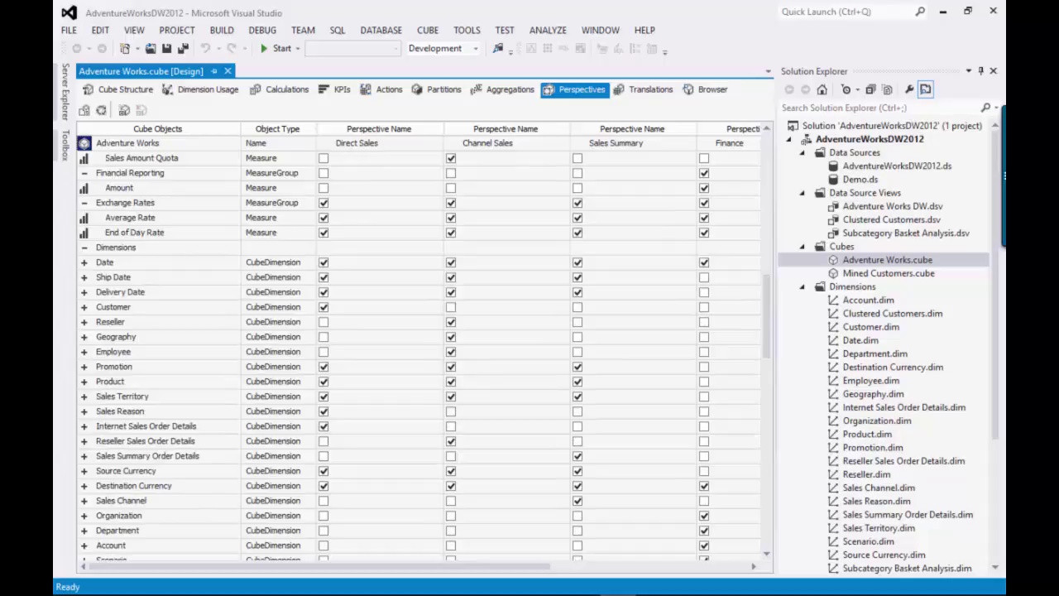
left_click(84, 292)
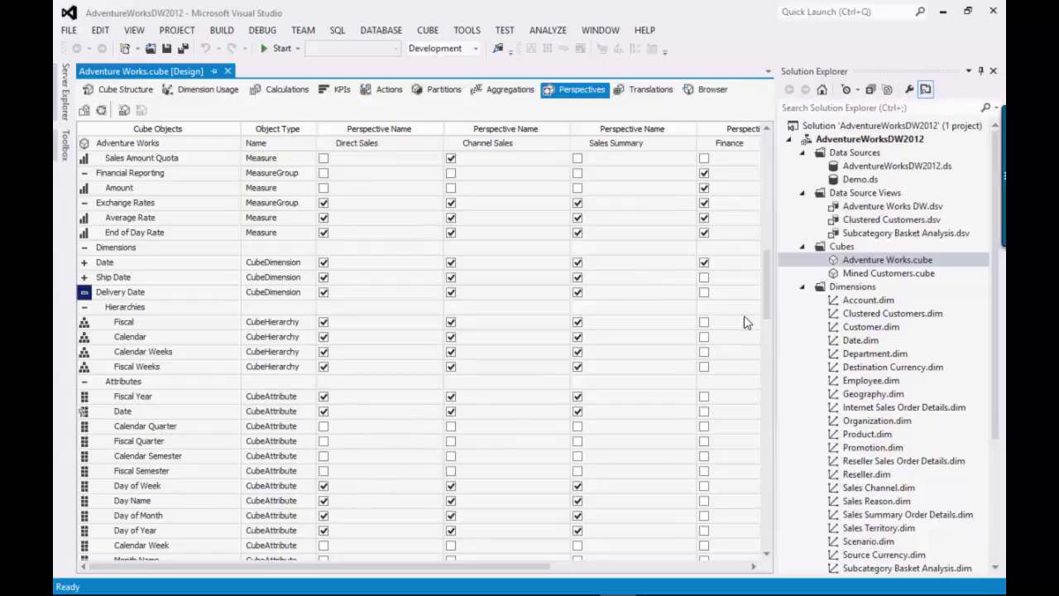
left_click_drag(769, 305, 758, 227)
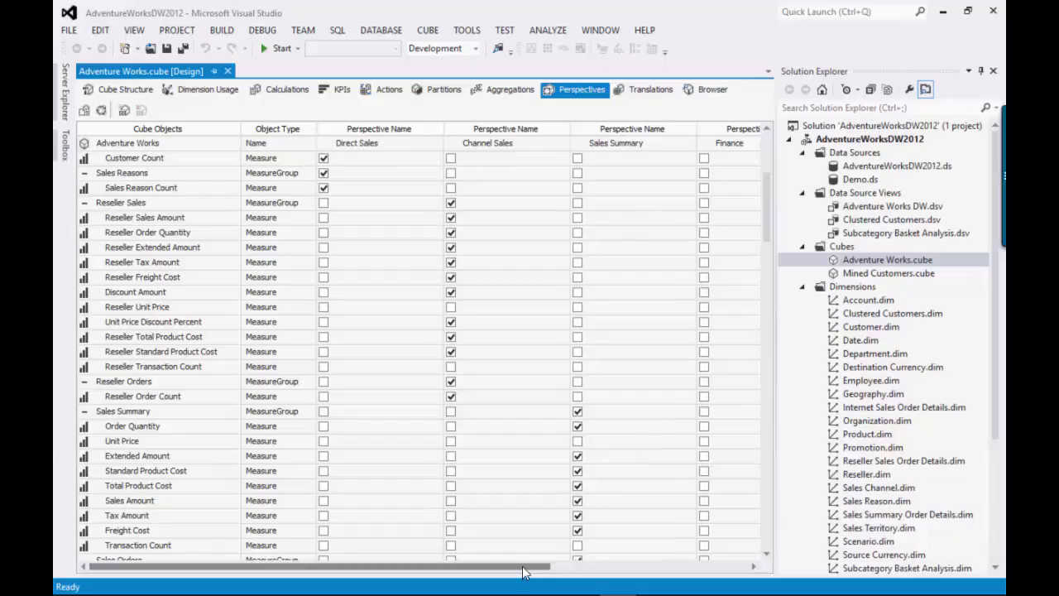
left_click_drag(522, 569, 487, 581)
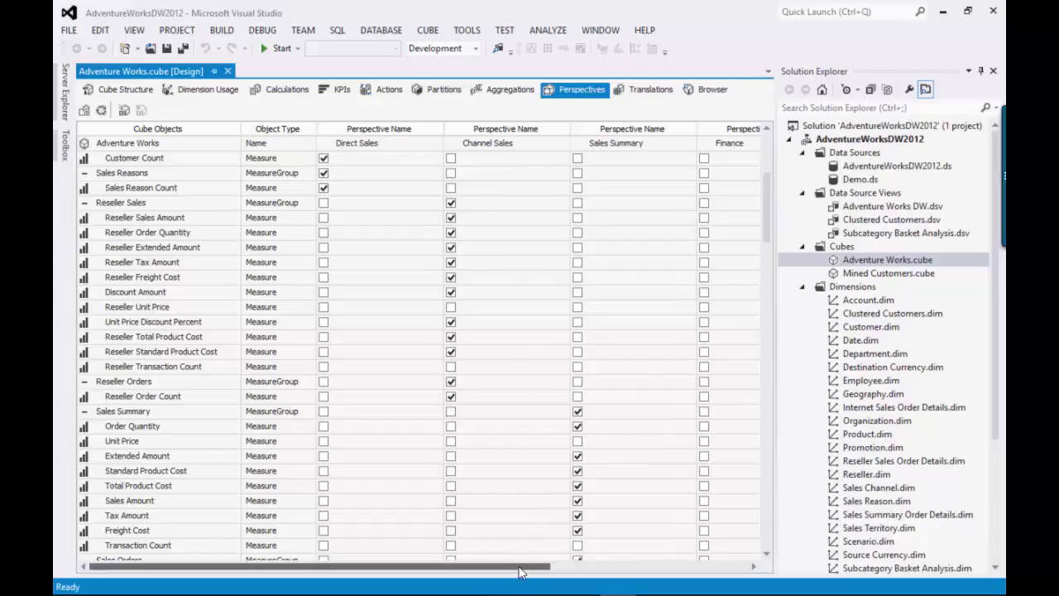
left_click_drag(519, 571, 713, 571)
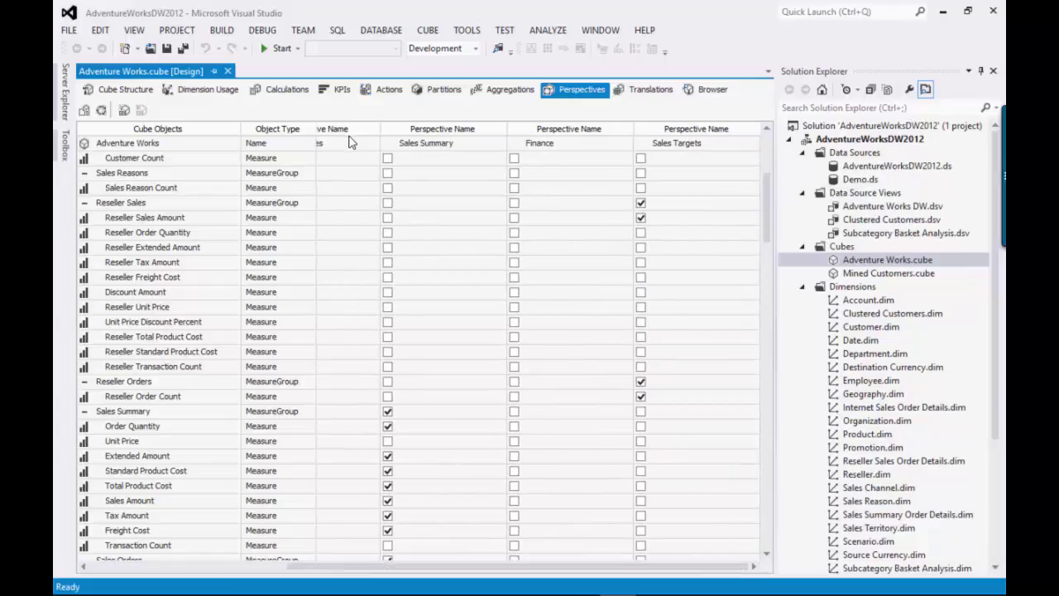
- Add a new perspective to the cube and put the owner's first name in front of "Perspective" in its name
left_click(124, 111)
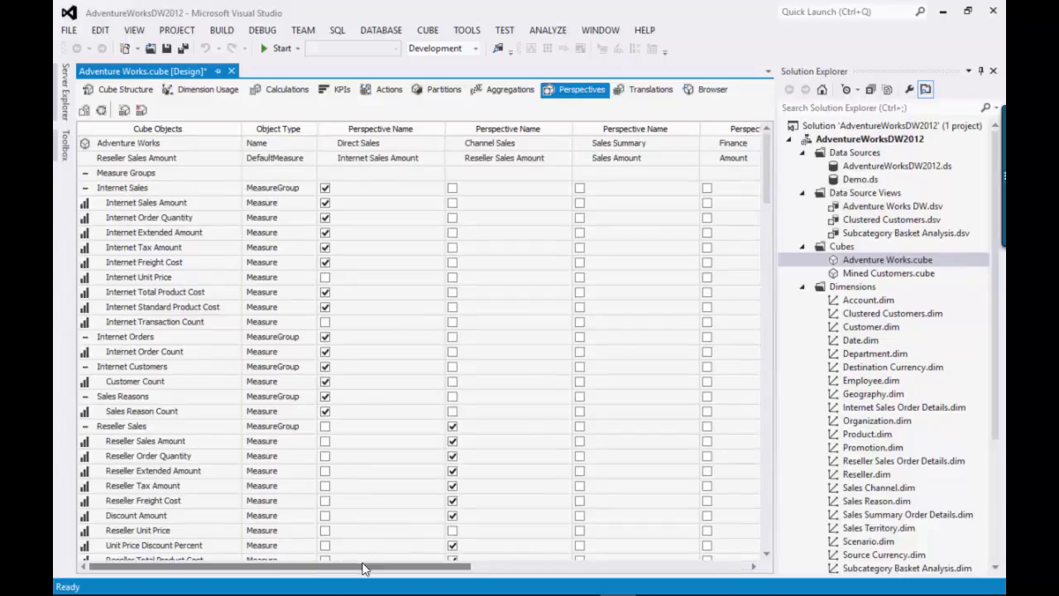
left_click_drag(366, 568, 651, 580)
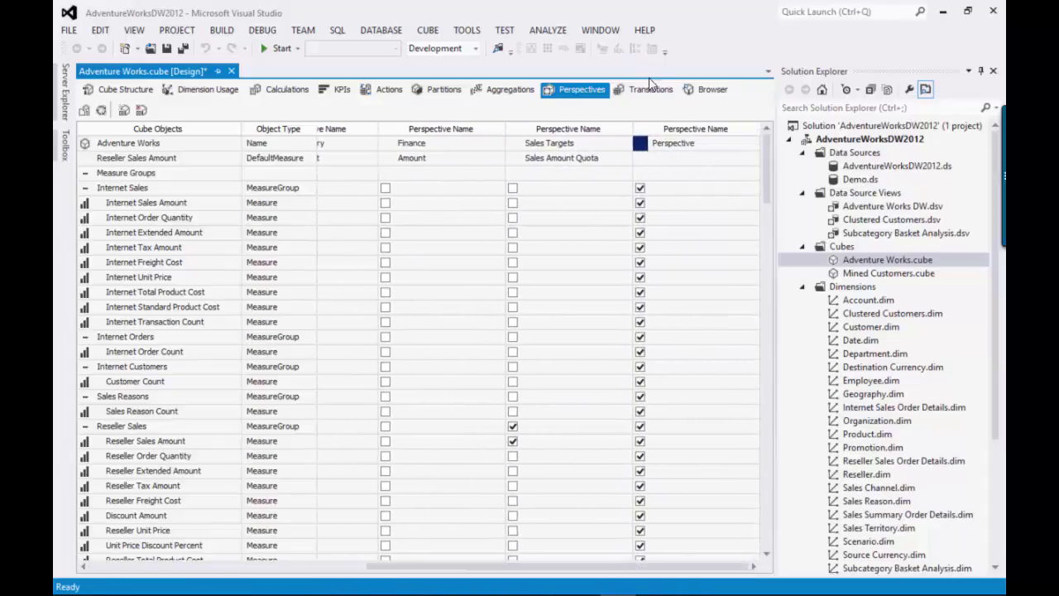
left_click(667, 159)
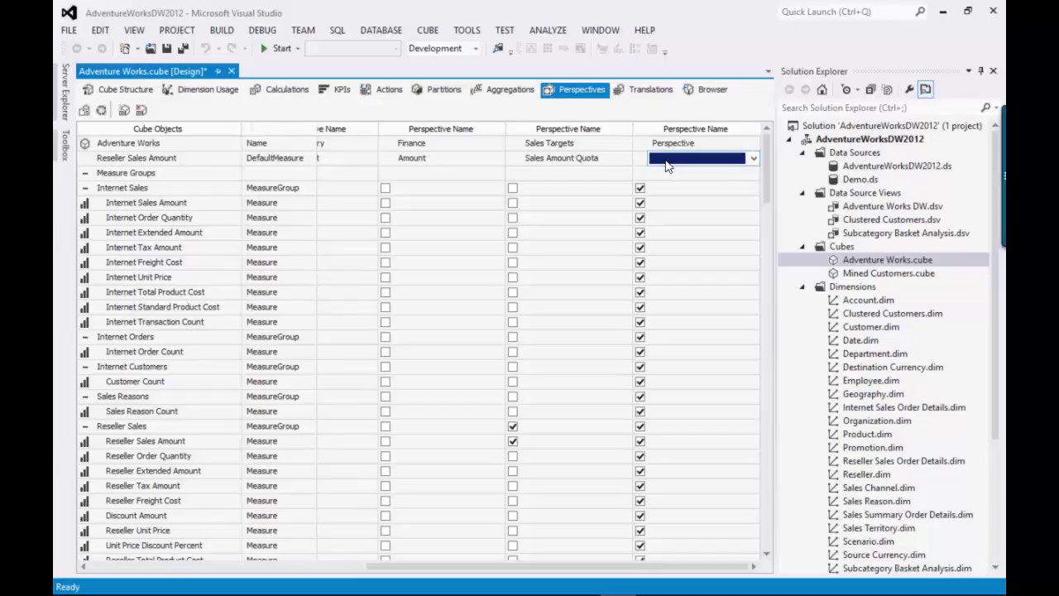
left_click(669, 141)
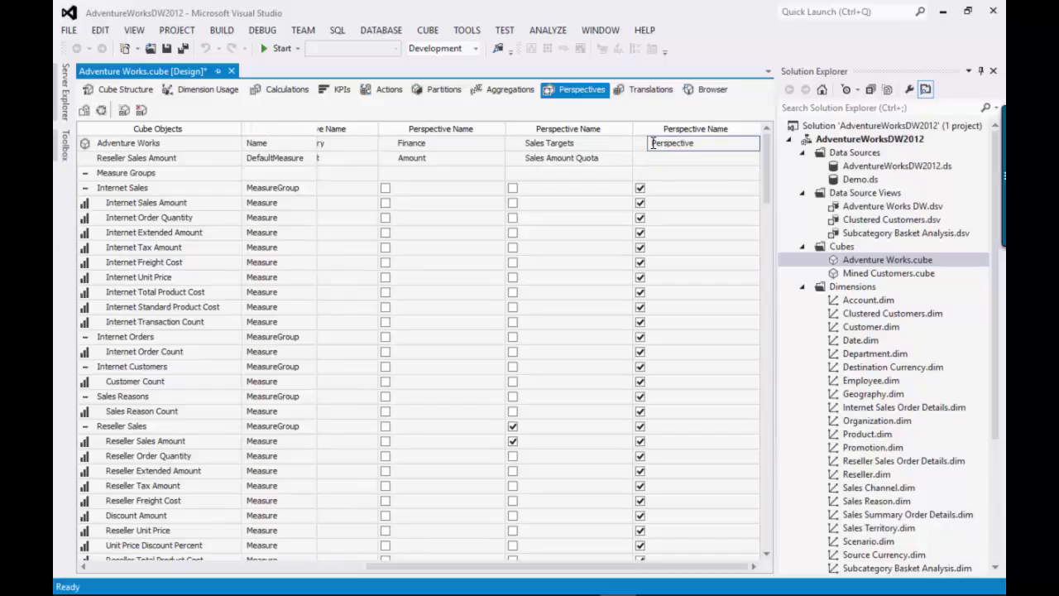
type("Gregs")
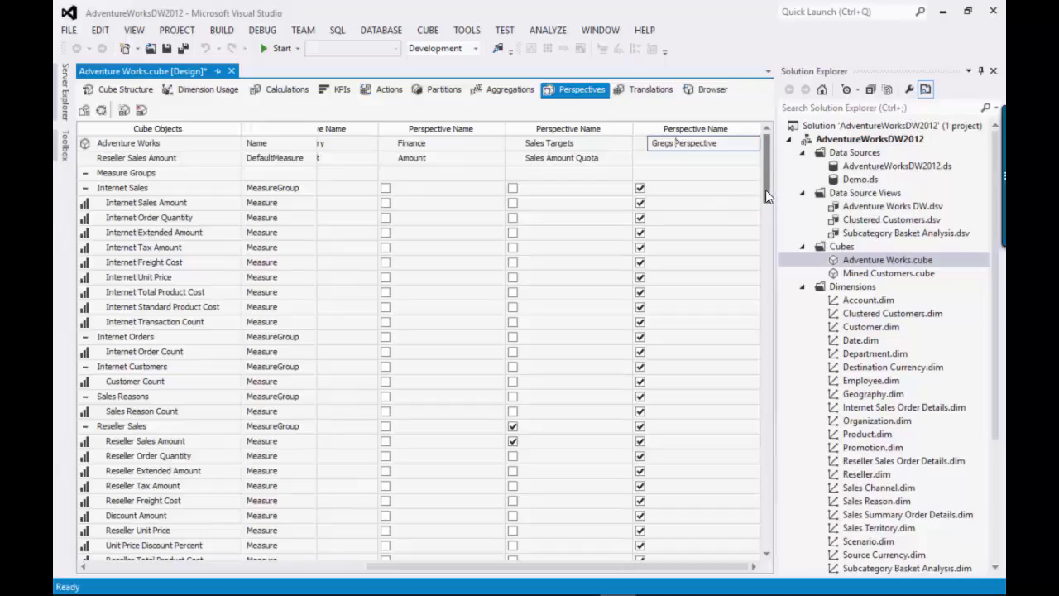
mouse_move(766, 190)
left_mouse_down()
mouse_move(768, 397)
mouse_move(749, 189)
left_mouse_up()
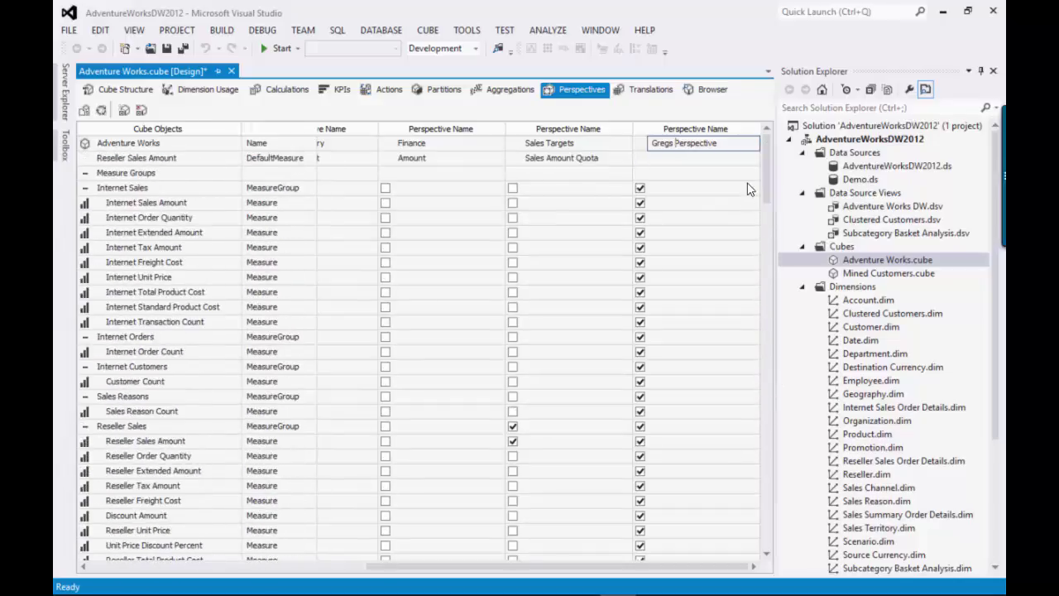
- Clear every measure group and dimension from the new perspective, starting with Internet Sales, and save all files
left_click(641, 189)
left_click(640, 337)
left_click(641, 367)
left_click(641, 397)
left_click(641, 426)
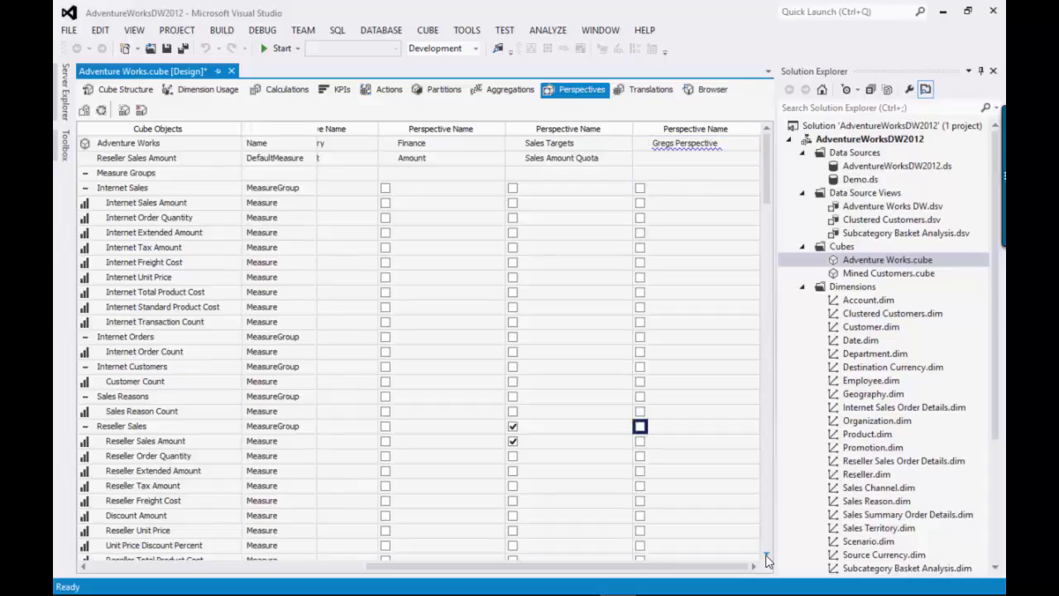
left_click(766, 553)
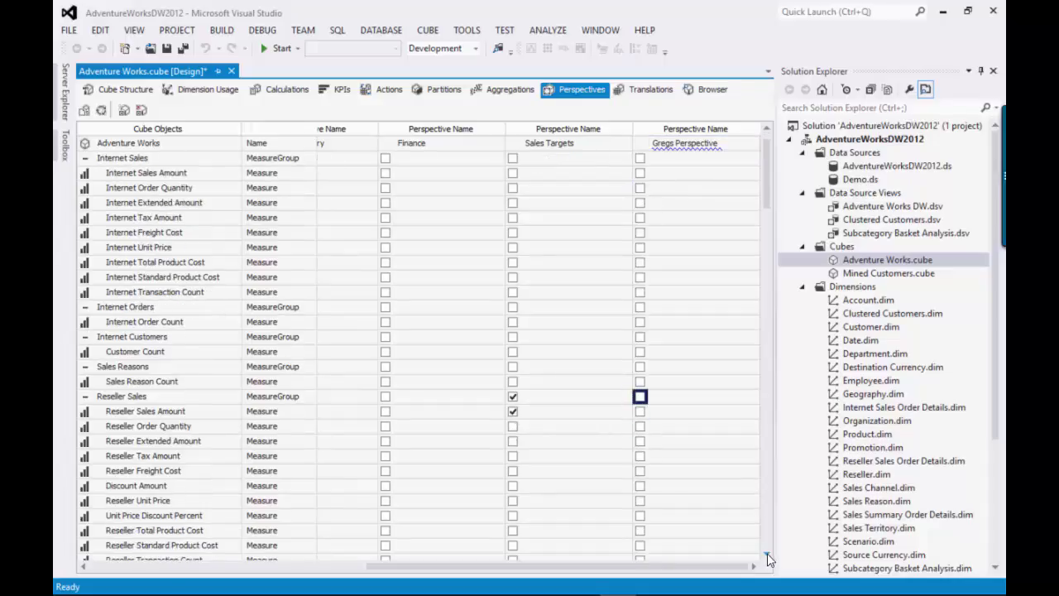
left_click(769, 558)
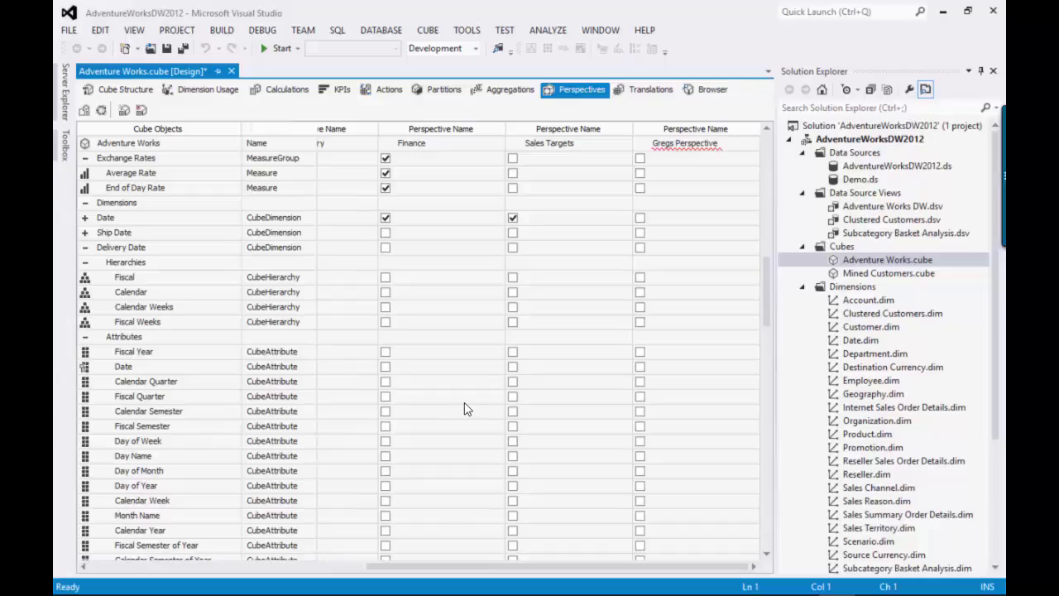
left_click_drag(767, 310, 754, 185)
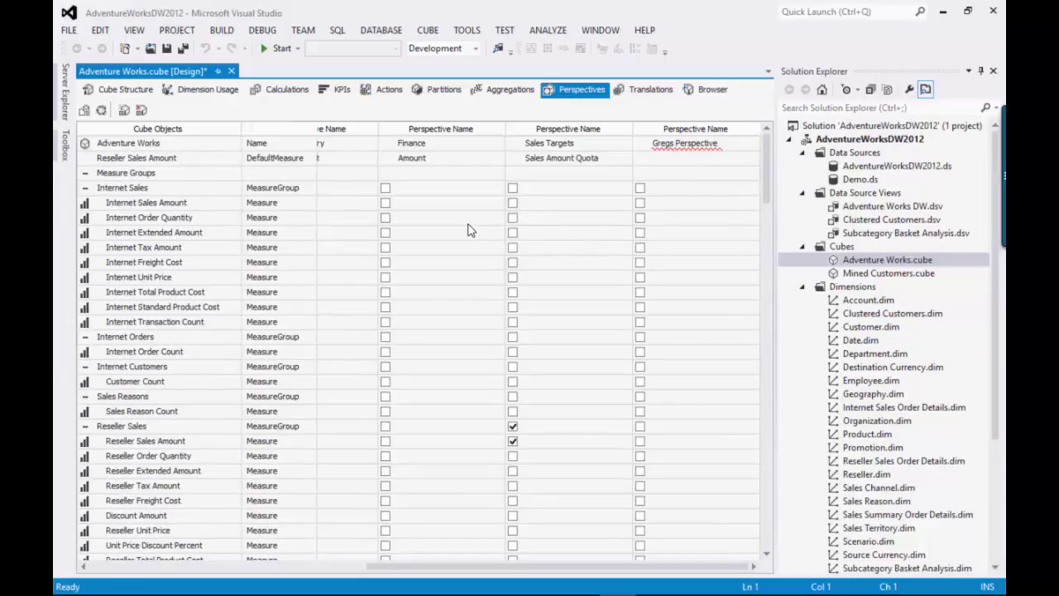
left_click(183, 48)
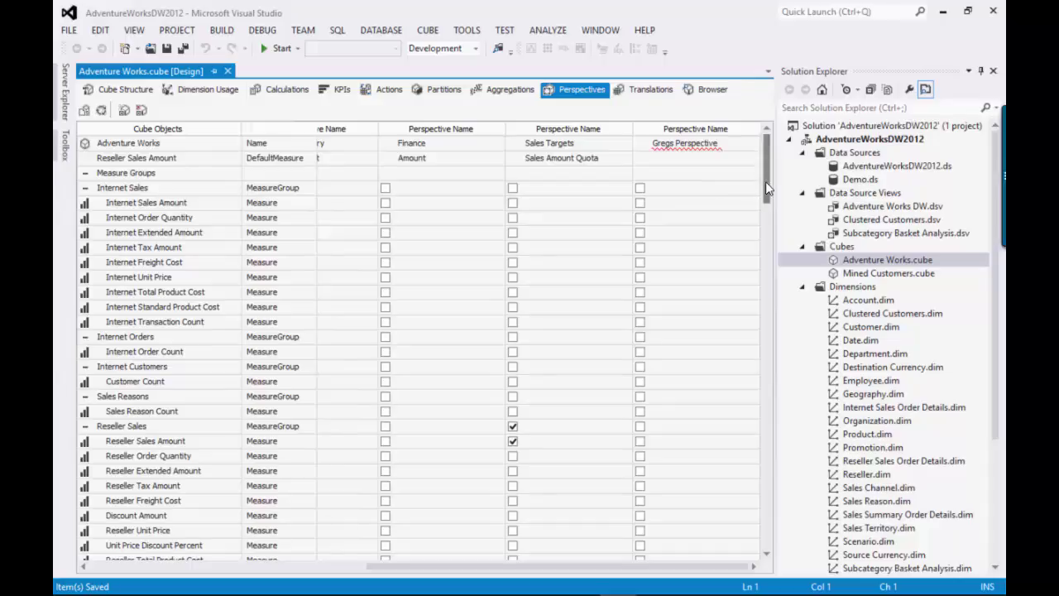
- Include the Reseller Order Quantity measure of the Reseller Sales measure group in the new perspective
left_click_drag(766, 181, 762, 203)
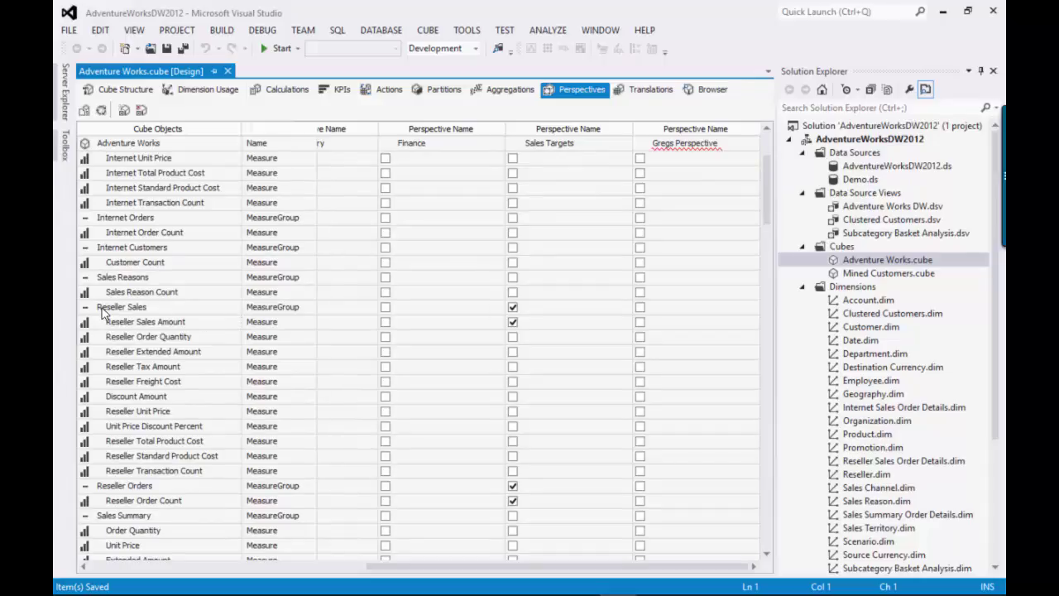
left_click(102, 311)
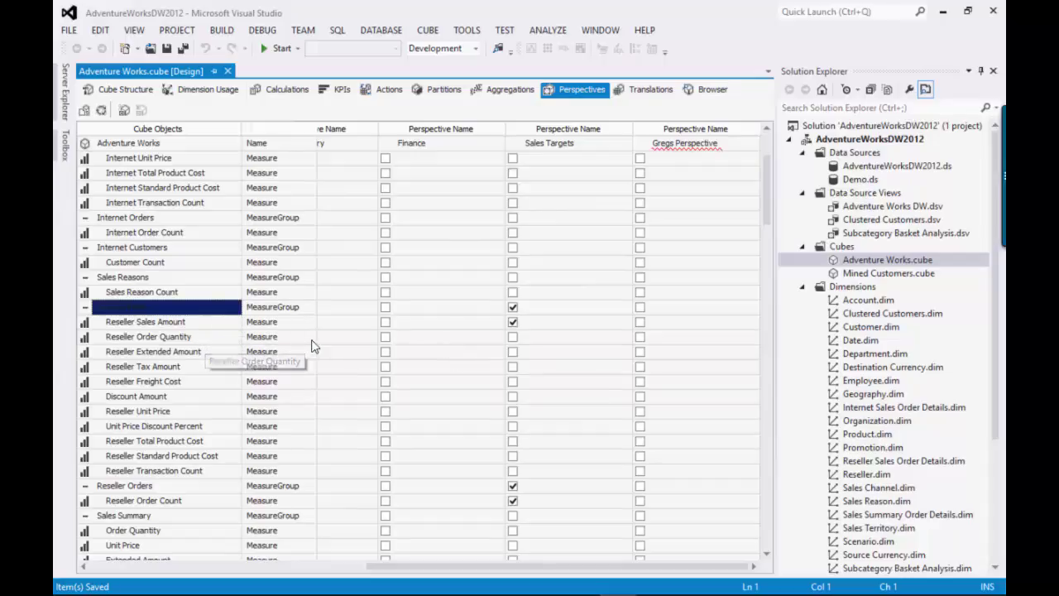
left_click(640, 338)
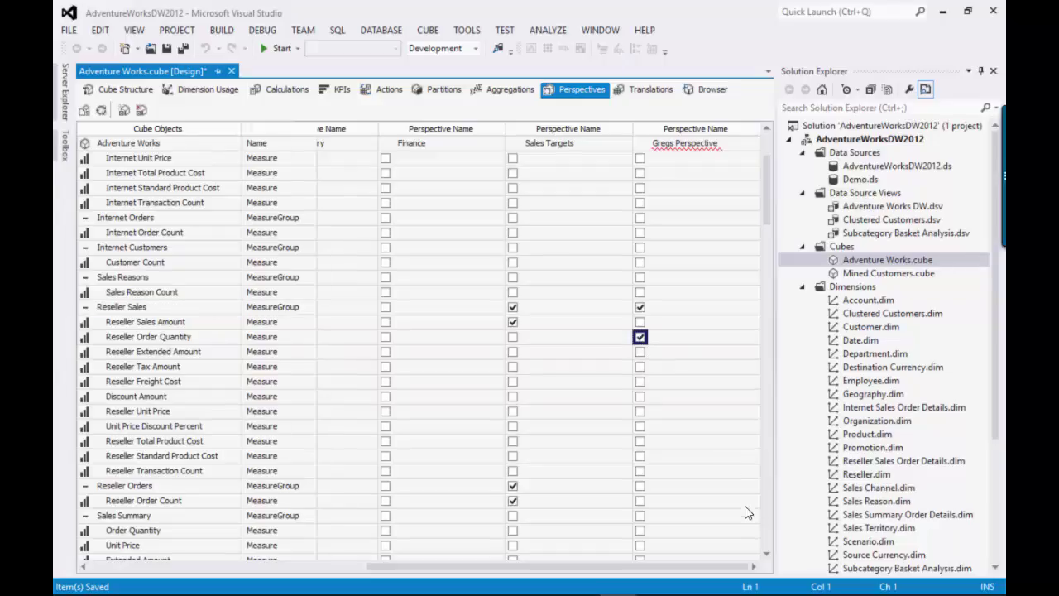
- Expand the Date cube dimension below the measure groups to list its hierarchies and attributes
left_click(766, 556)
left_click(766, 556)
left_click(766, 556)
left_click(767, 556)
left_click(766, 556)
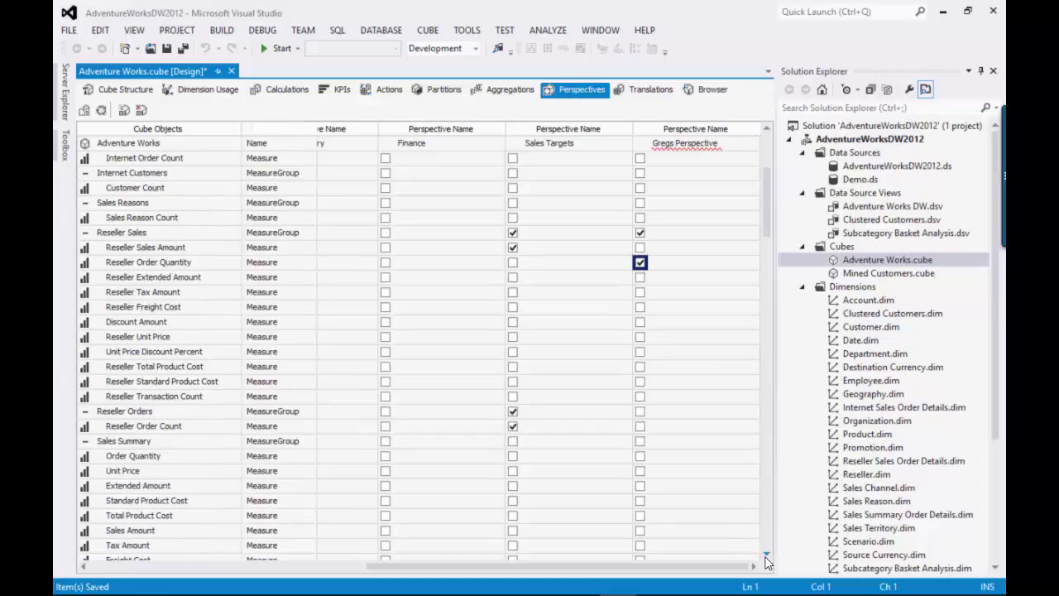
left_click(767, 556)
left_click(766, 556)
scroll(766, 560, "down", 6)
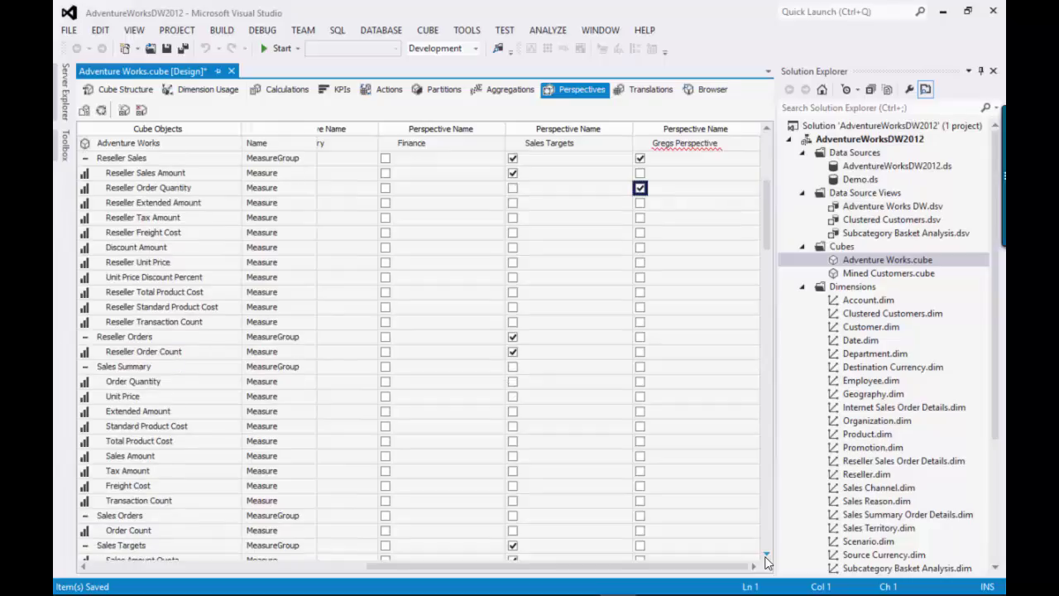
left_click(766, 559)
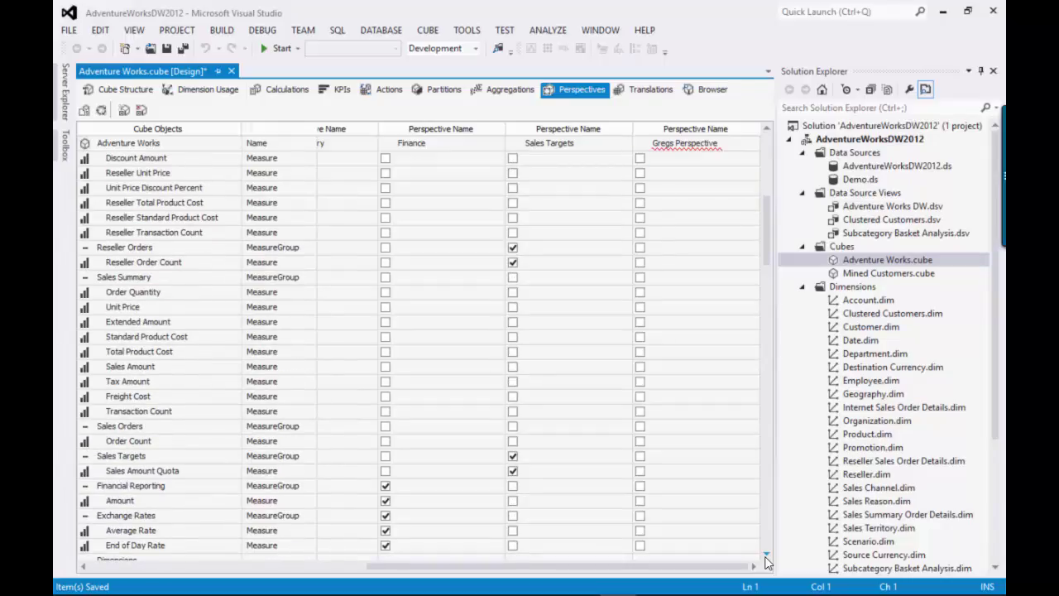
left_click(766, 559)
left_click(767, 560)
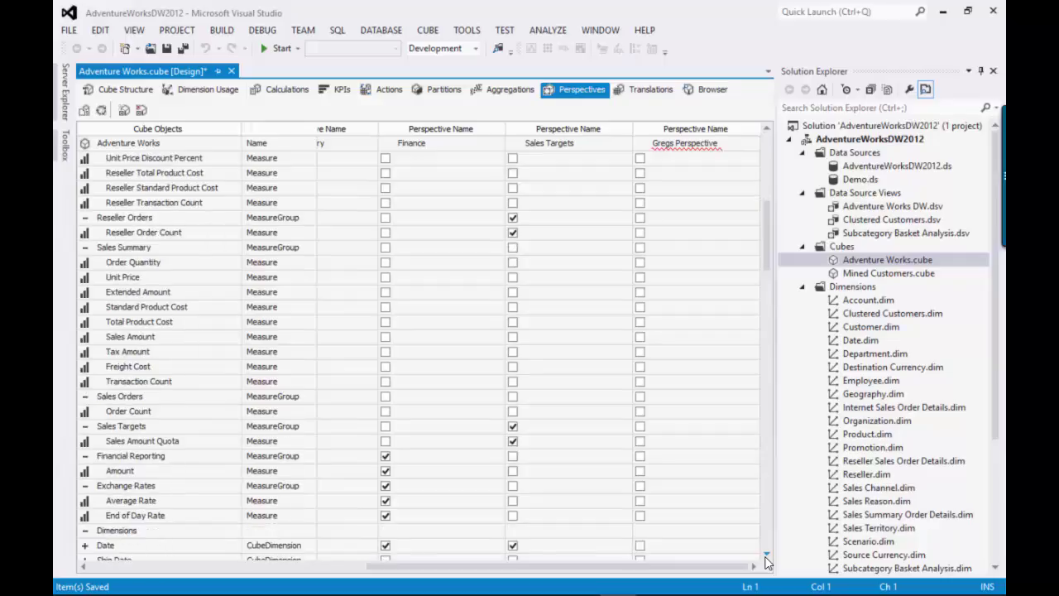
scroll(766, 560, "down", 13)
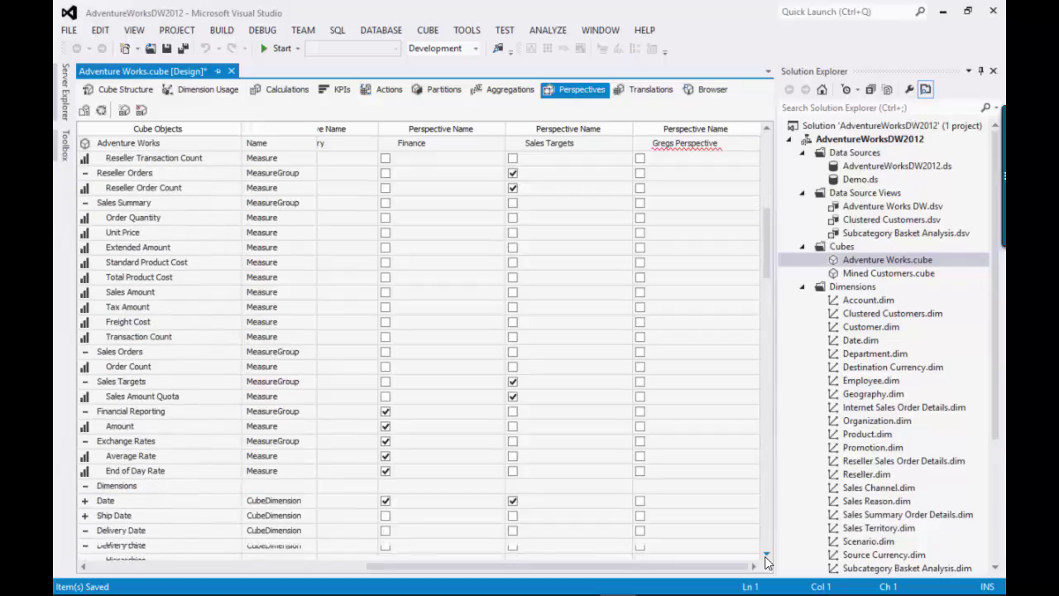
scroll(766, 559, "down", 1)
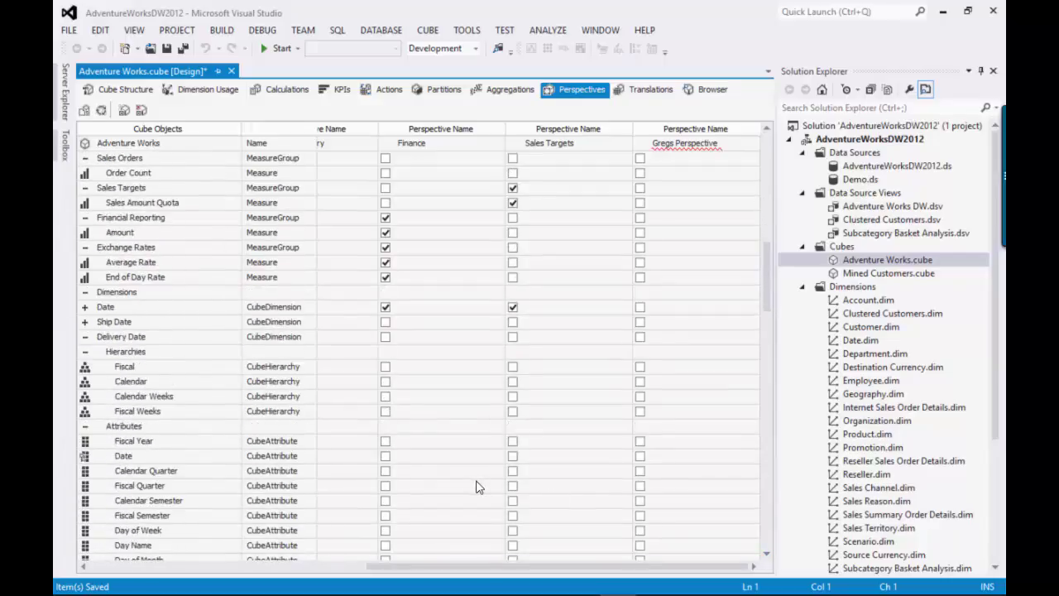
left_click(85, 307)
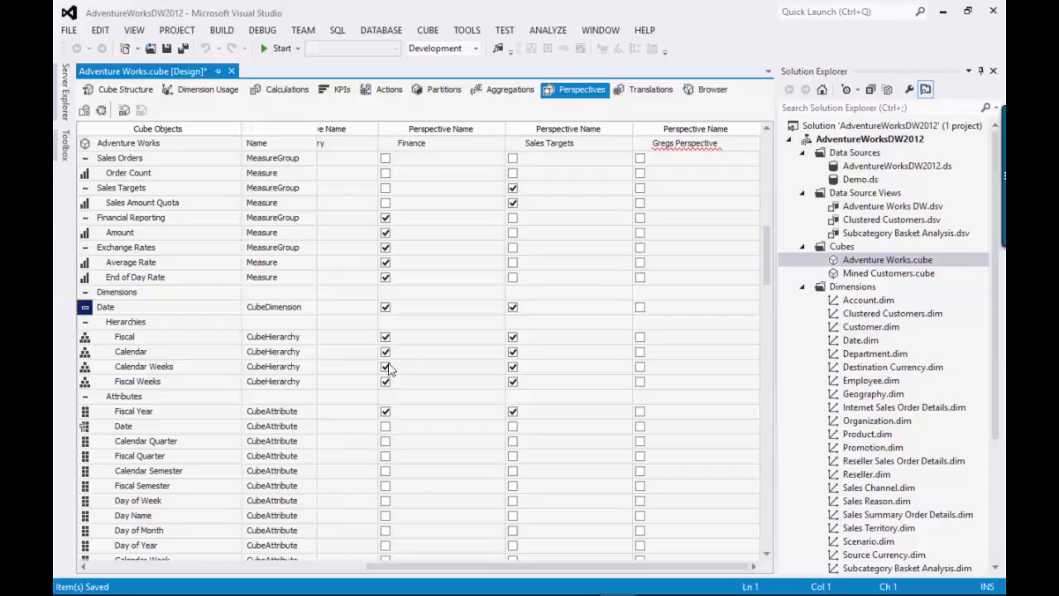
- Include the Date dimension's Calendar Year and Month of Year attributes in the new perspective, adjusting the Sales Targets column width
left_click_drag(630, 125, 507, 145)
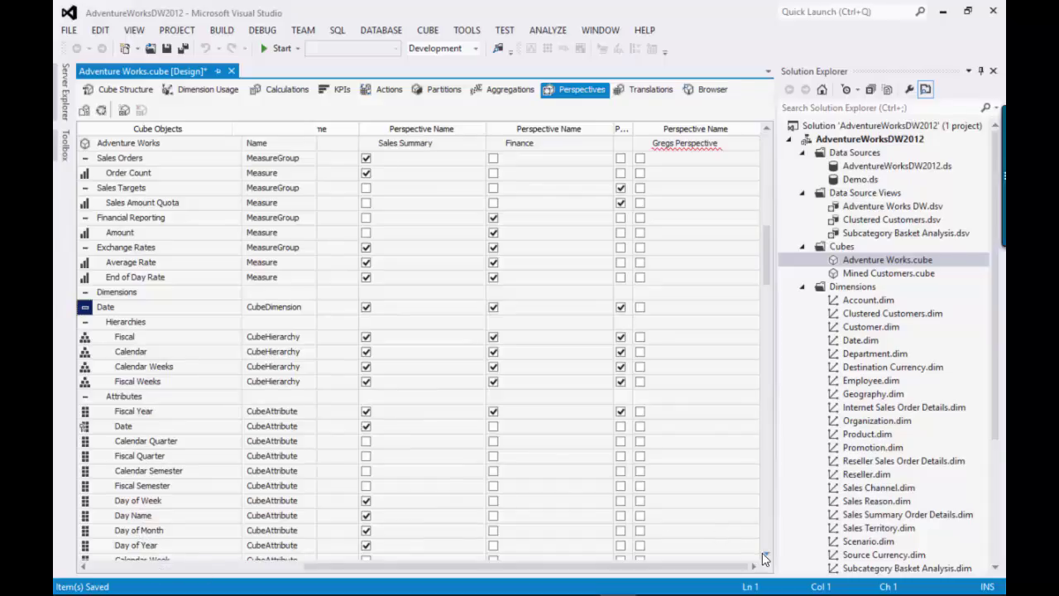
scroll(764, 559, "down", 4)
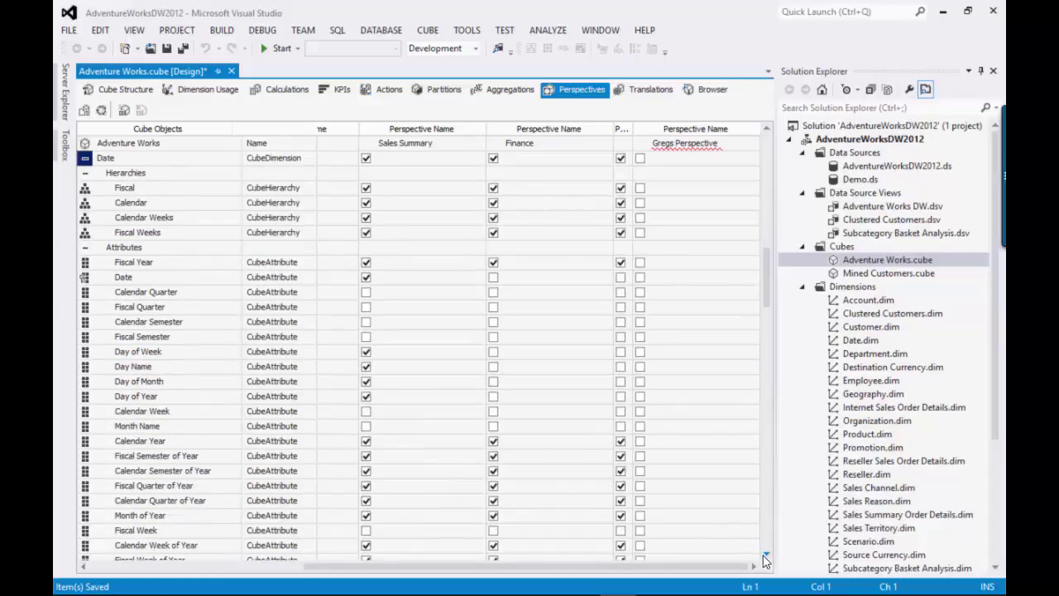
scroll(764, 559, "down", 1)
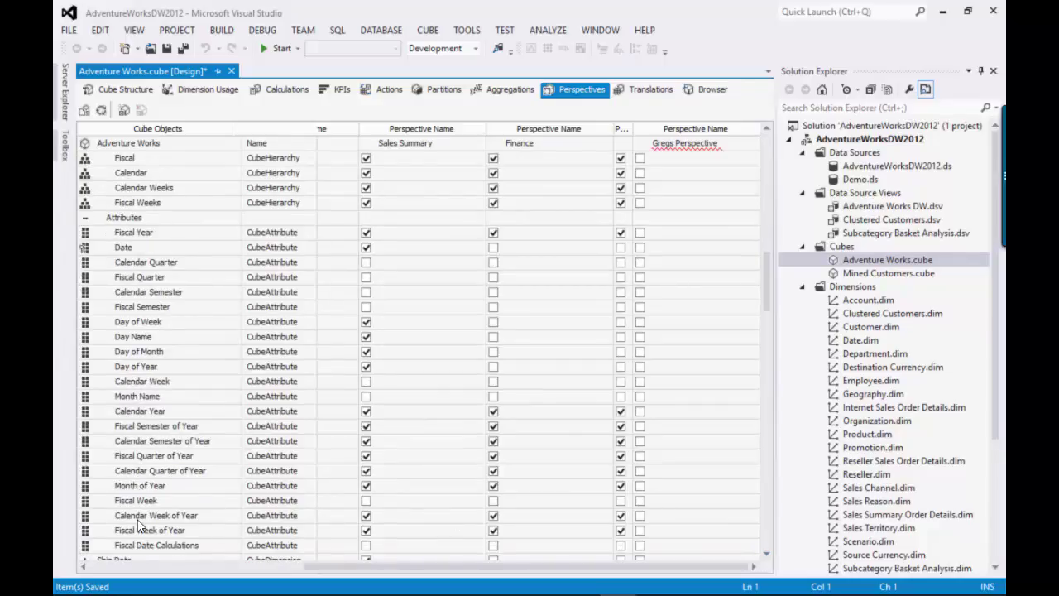
left_click(137, 412)
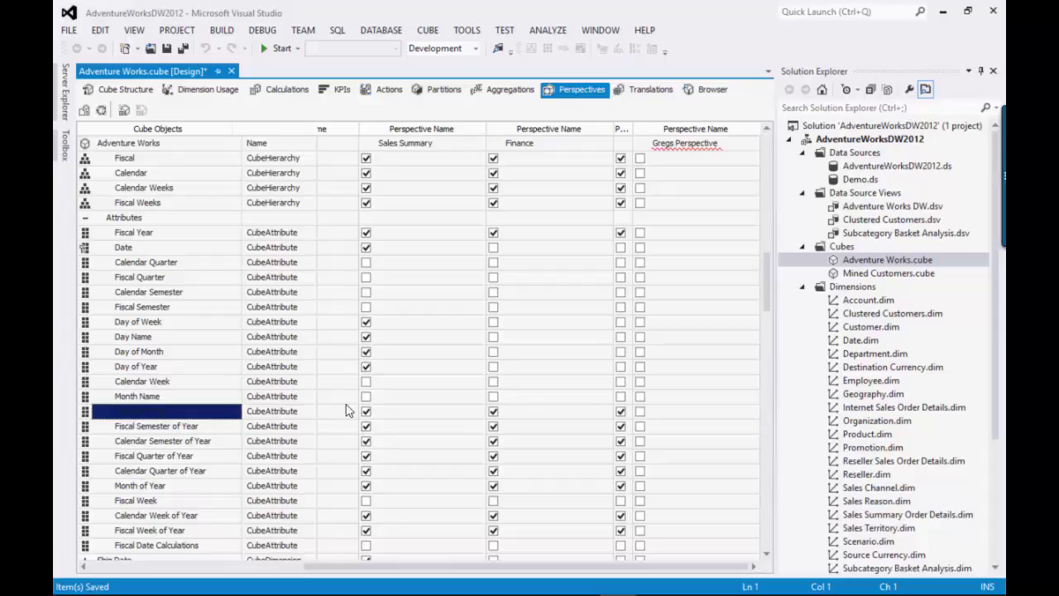
left_click(641, 411)
left_click_drag(633, 139, 691, 145)
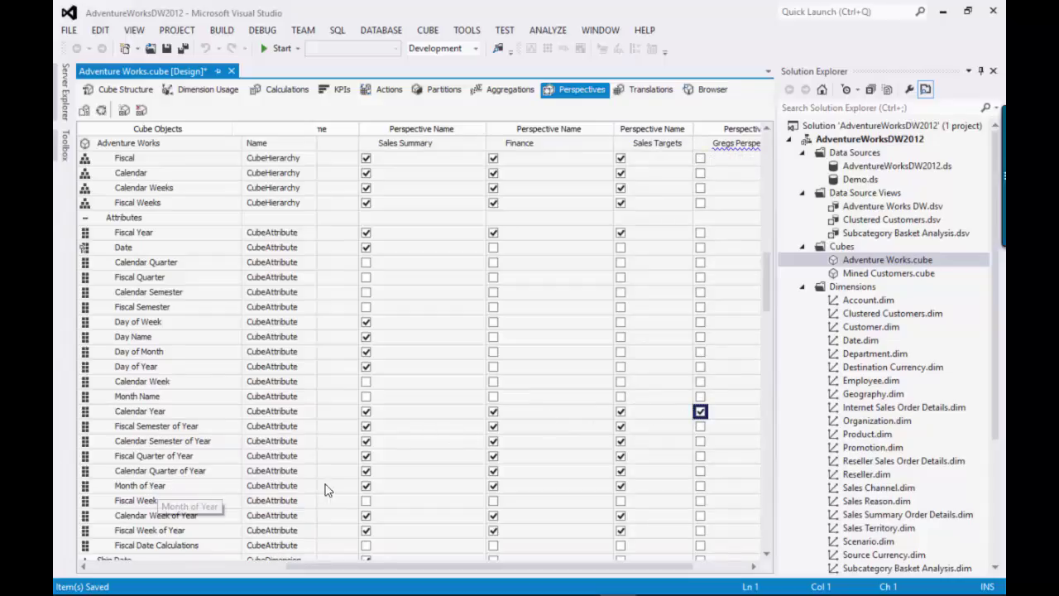
left_click(701, 485)
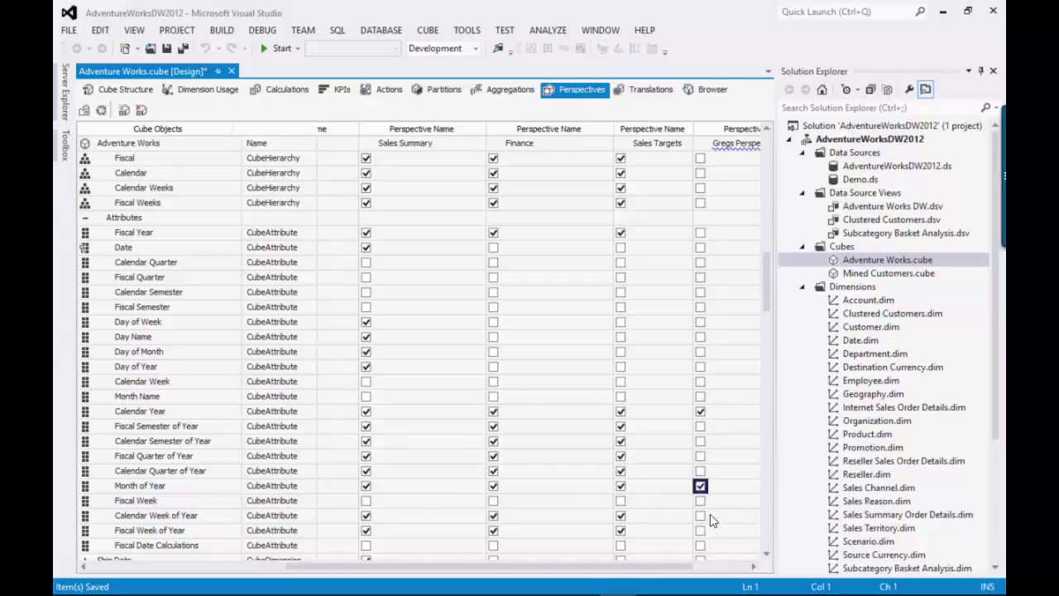
- Expand the Product dimension and include its Category attribute in the new perspective
scroll(766, 556, "down", 5)
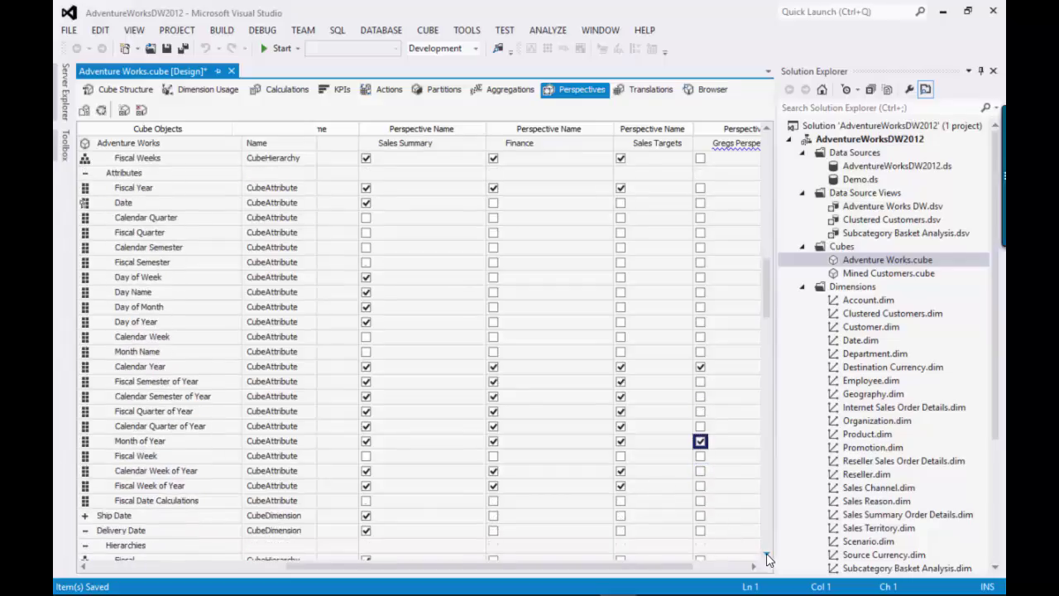
scroll(767, 556, "down", 8)
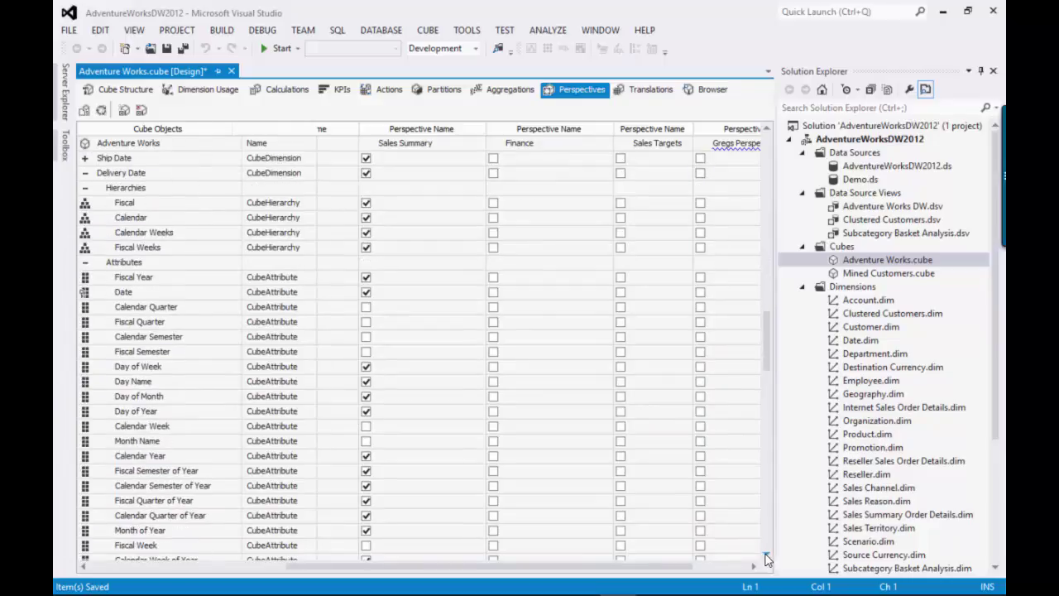
scroll(766, 556, "down", 6)
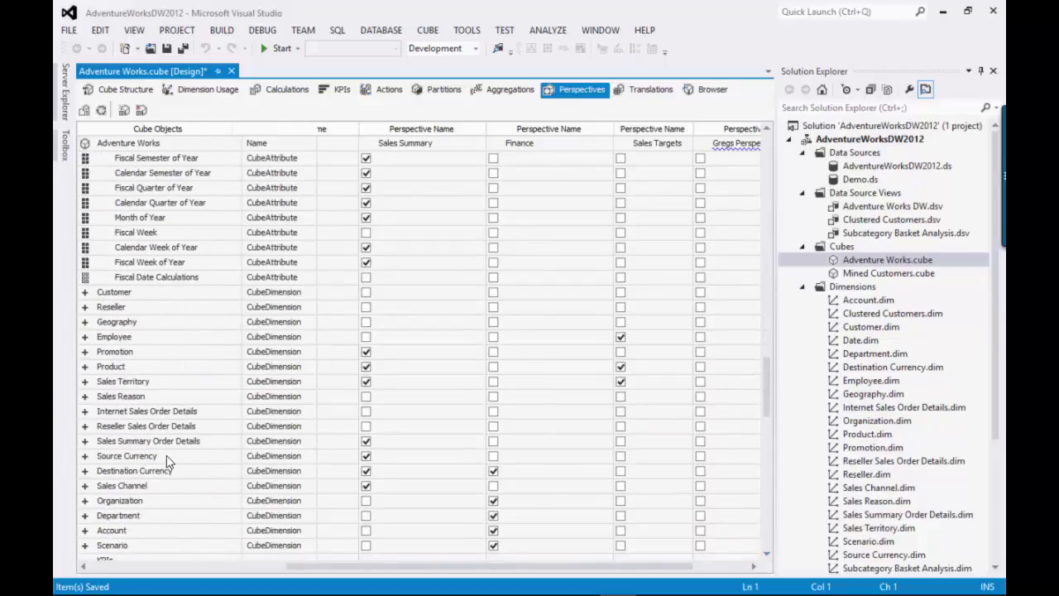
left_click(85, 367)
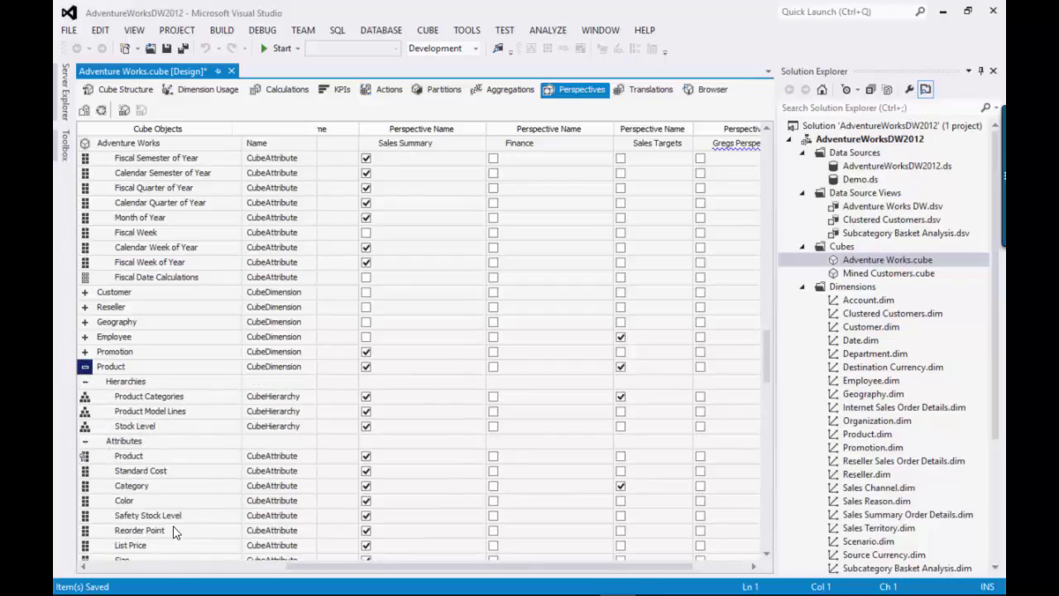
left_click(701, 486)
- Include the Product dimension's Subcategory attribute in the new perspective and save all files
left_click(766, 555)
left_click(766, 556)
left_click(766, 555)
left_click(767, 556)
left_click(767, 556)
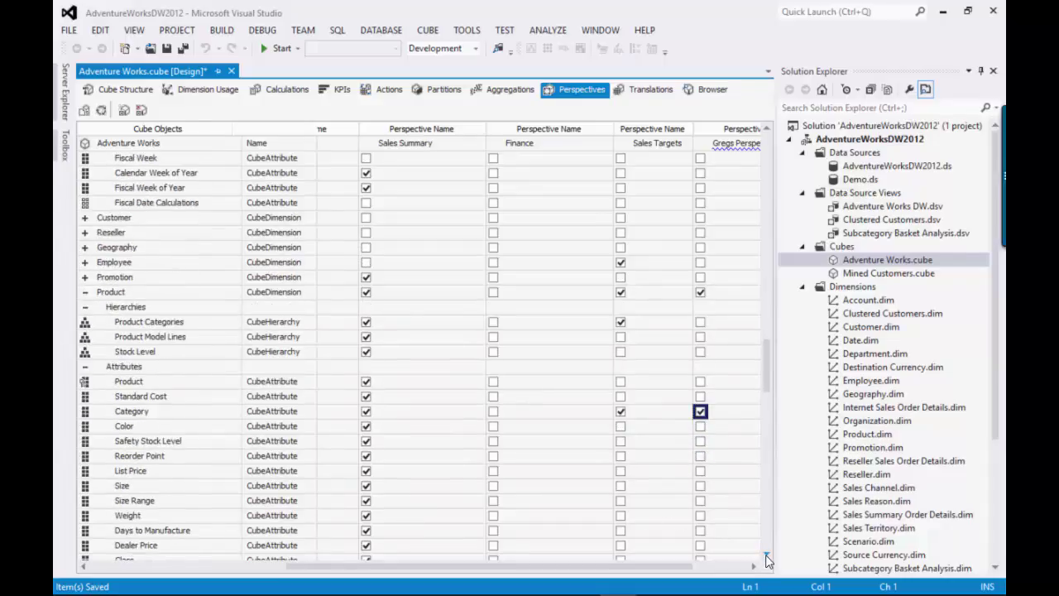
left_click(766, 555)
left_click(766, 555)
left_click(766, 556)
left_click(766, 555)
left_click(766, 555)
left_click(766, 555)
left_click(766, 555)
left_click(766, 555)
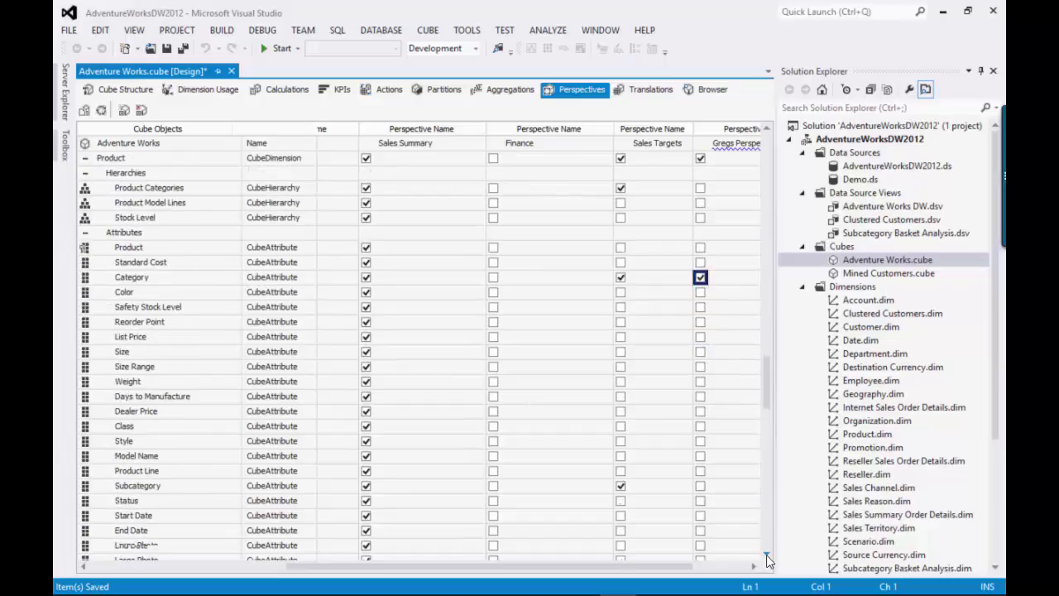
left_click(766, 555)
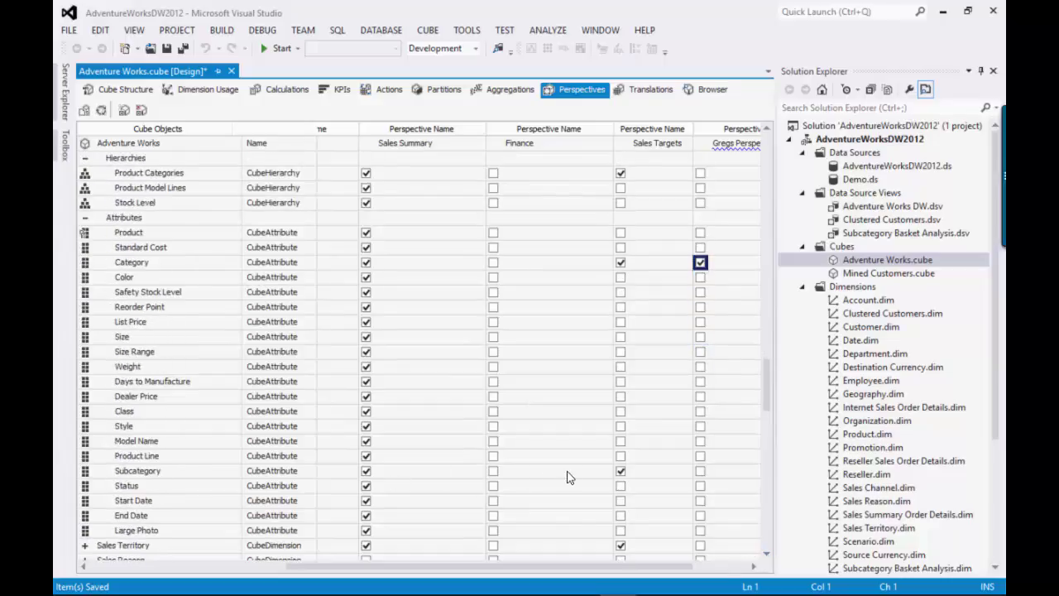
left_click(700, 472)
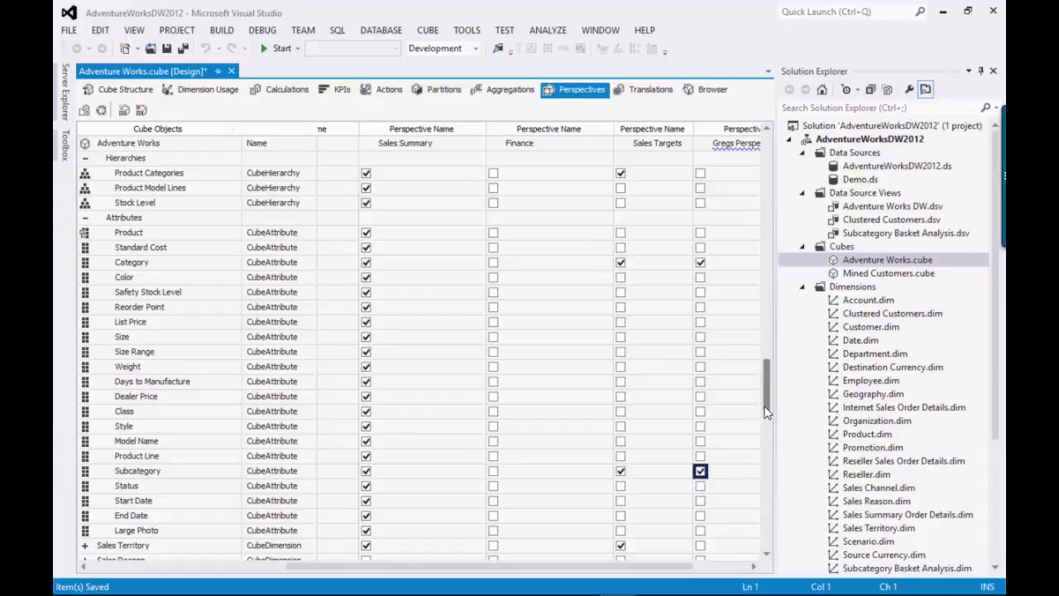
left_click_drag(767, 414, 768, 165)
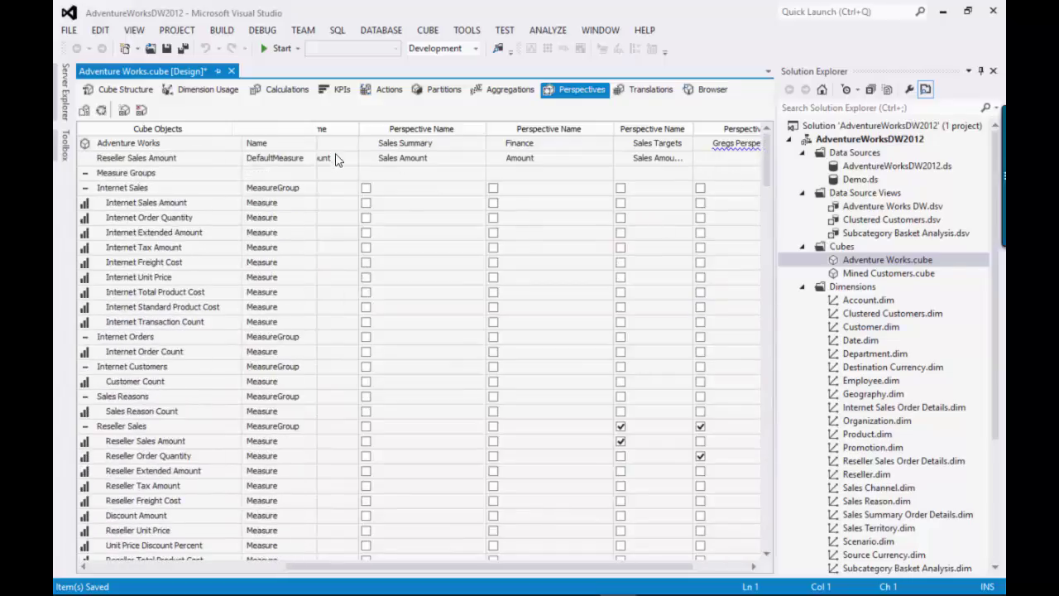
left_click(184, 48)
- Deploy the AdventureWorksDW2012 project, entering the impersonation account password for the AdventureWorksDW2012 and Demo data sources
mouse_move(529, 589)
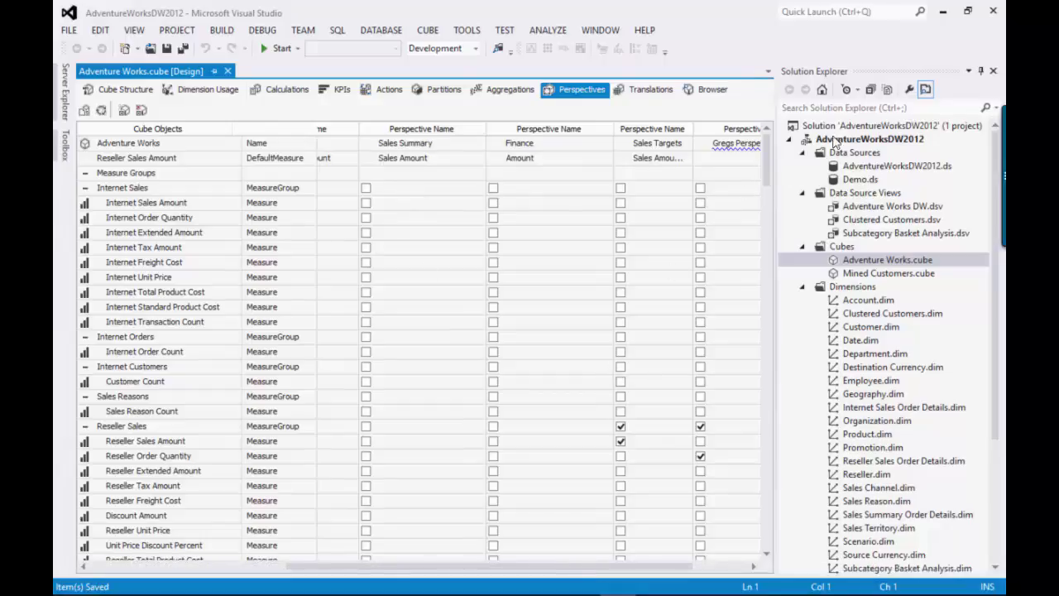
right_click(835, 141)
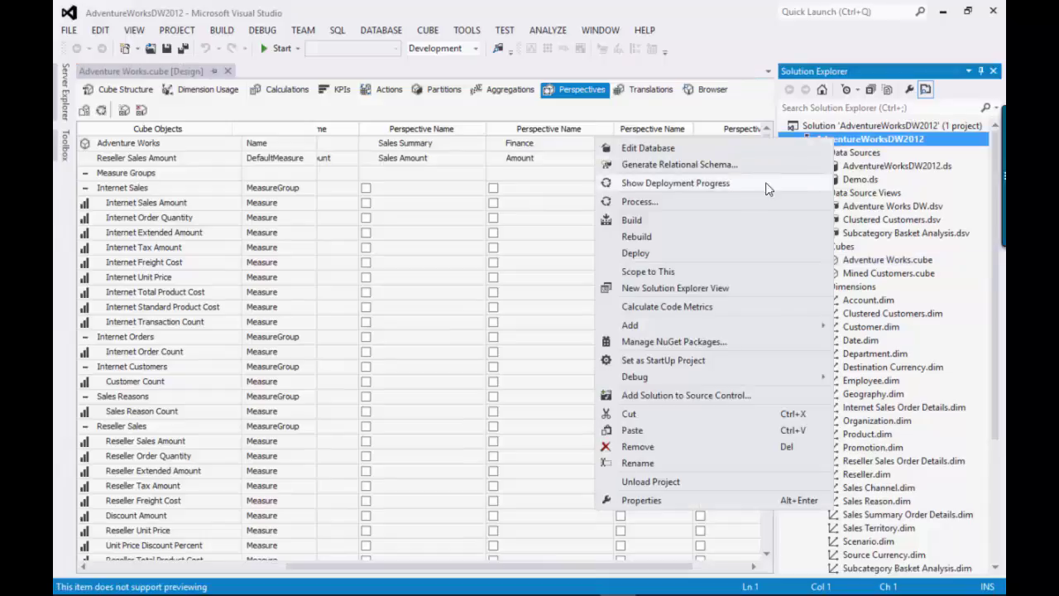
left_click(716, 257)
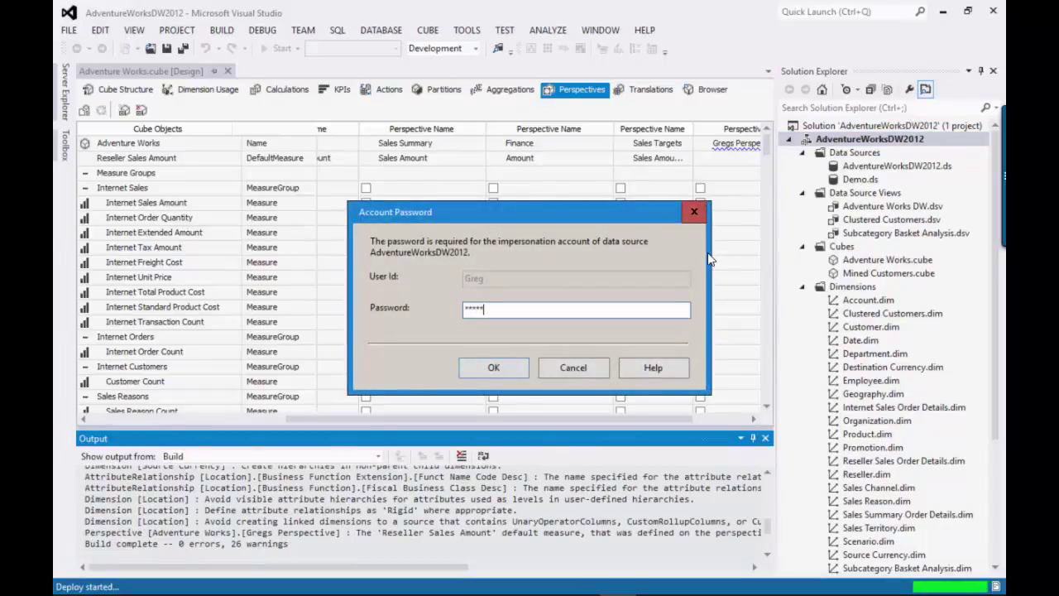
type("**")
key("Return")
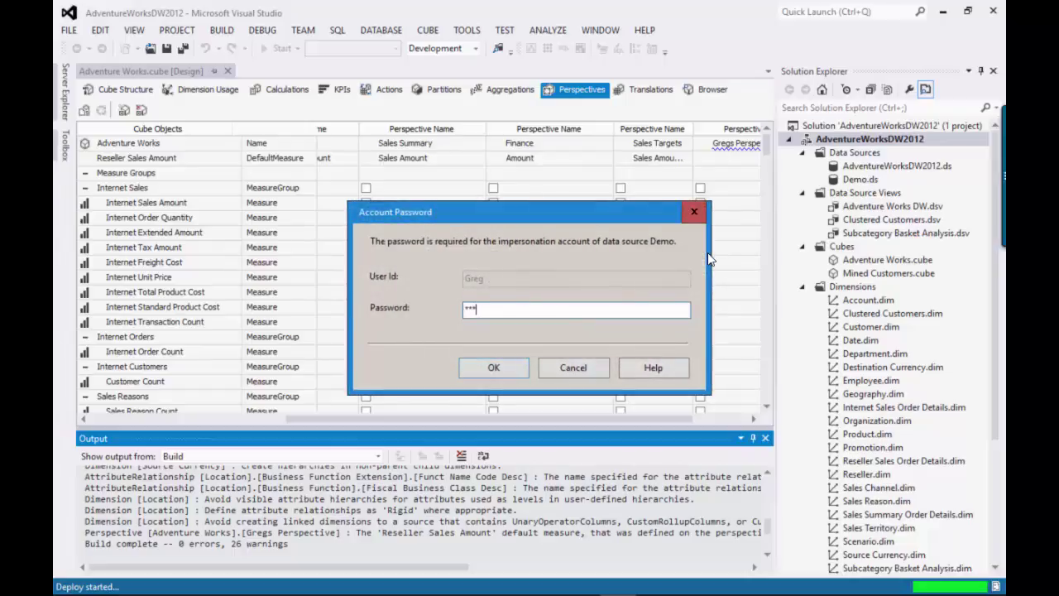
type("**********")
key("Return")
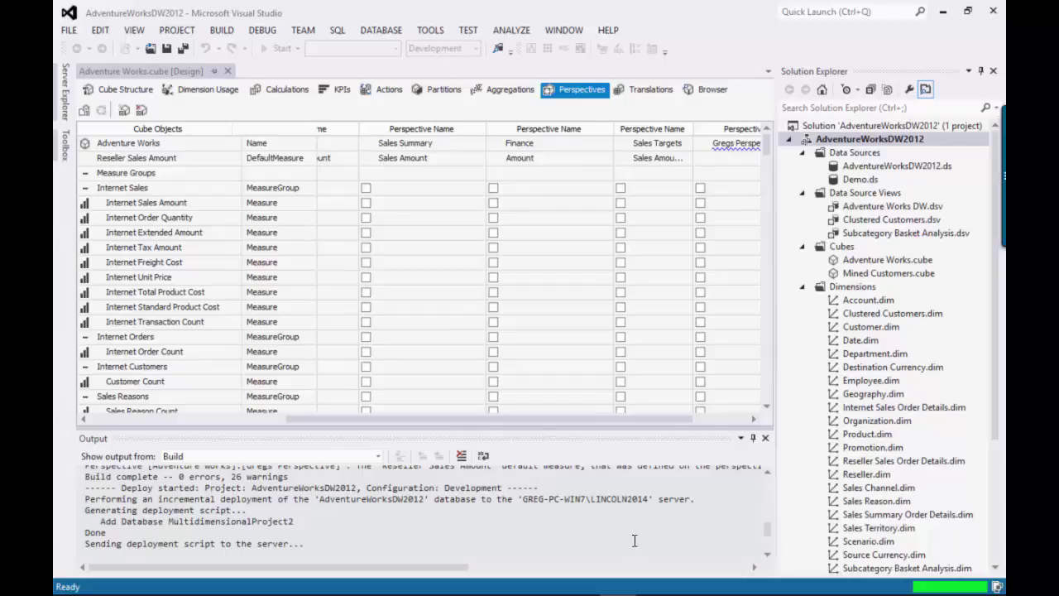
left_click(767, 547)
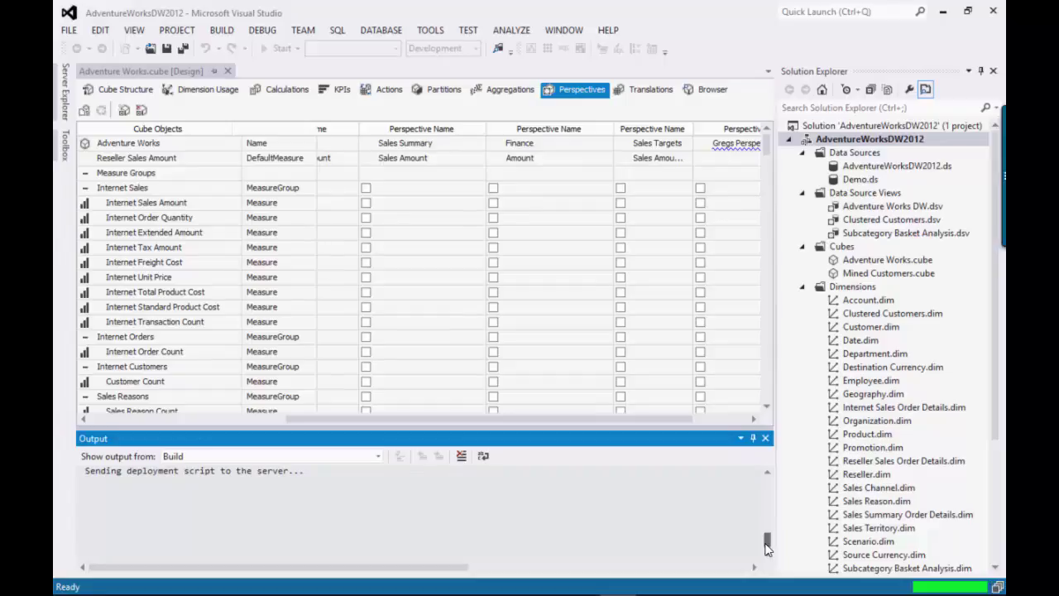
scroll(767, 546, "up", 1)
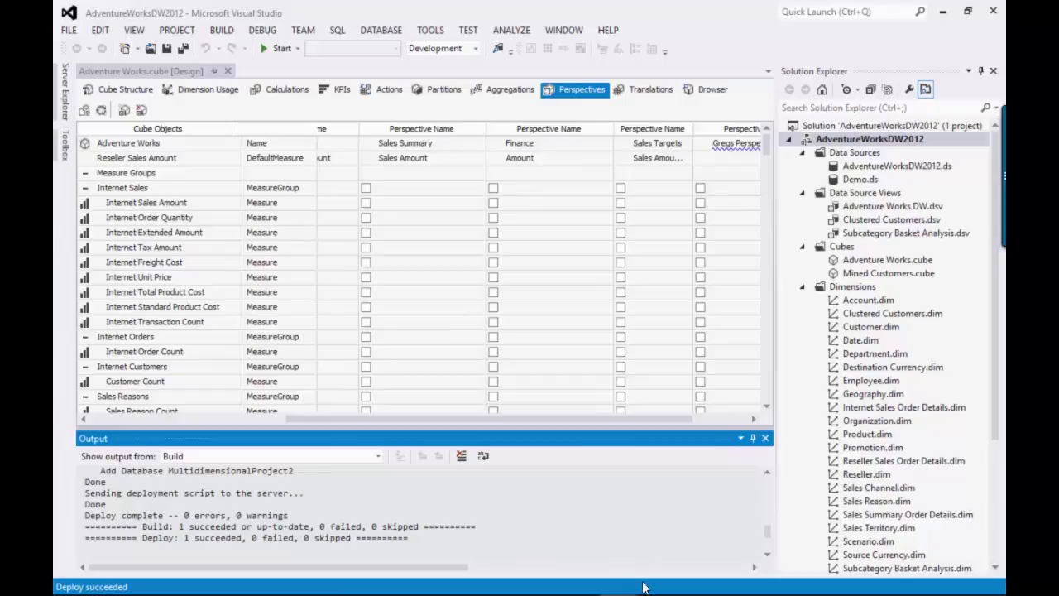
mouse_move(644, 590)
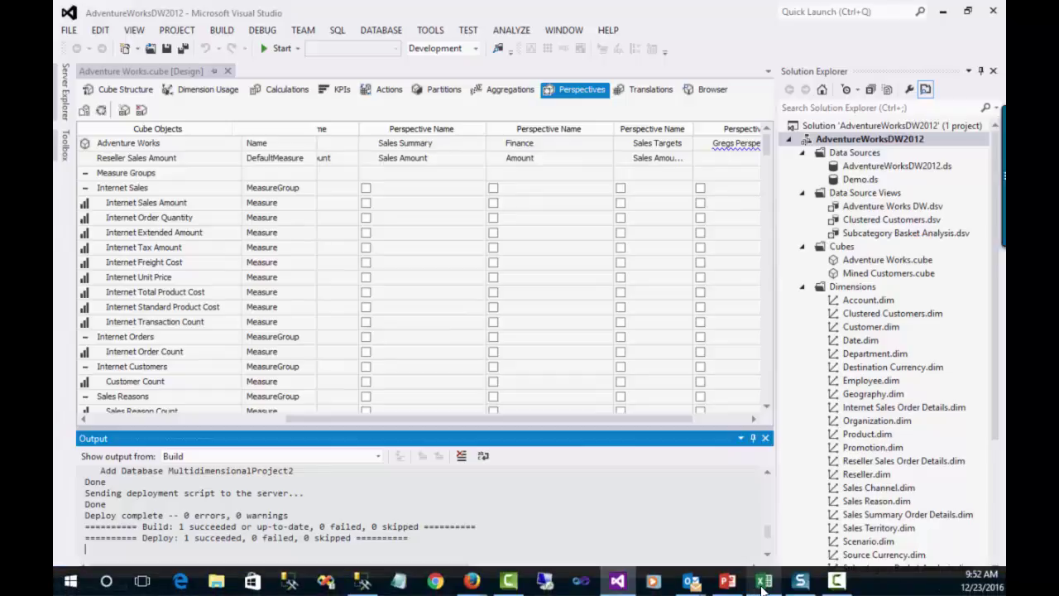
mouse_move(763, 588)
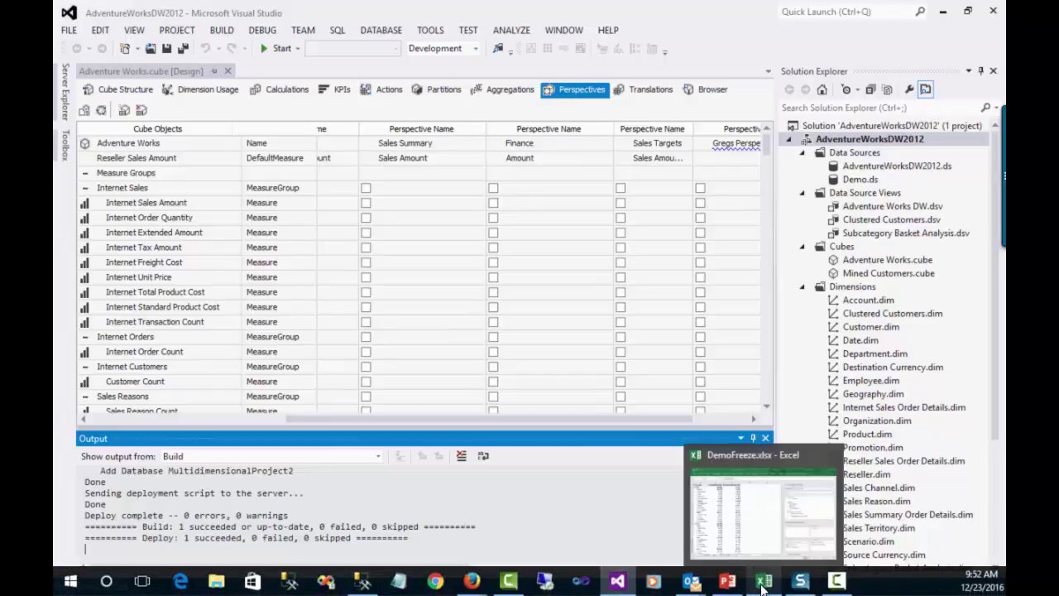
- Open the cube browser and switch the browsed cube from Adventure Works to the newly deployed custom perspective
left_click(705, 89)
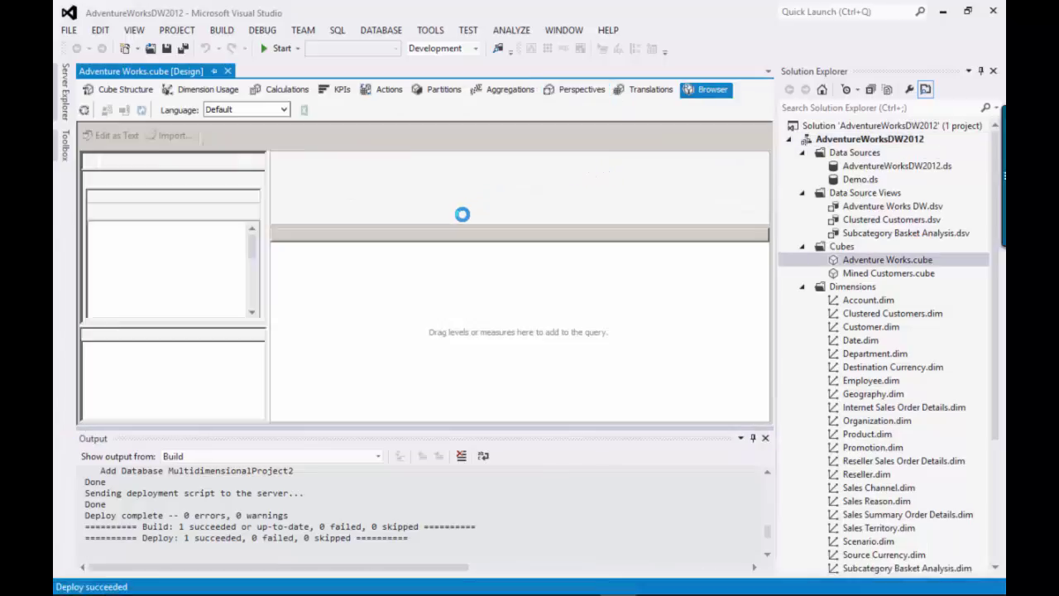
left_click(253, 163)
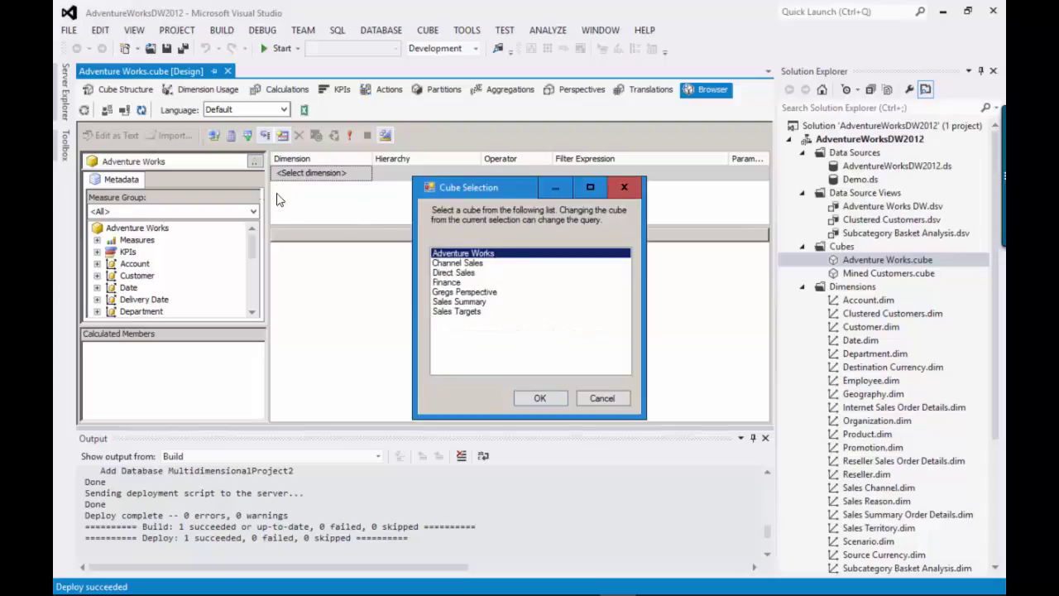
left_click(602, 399)
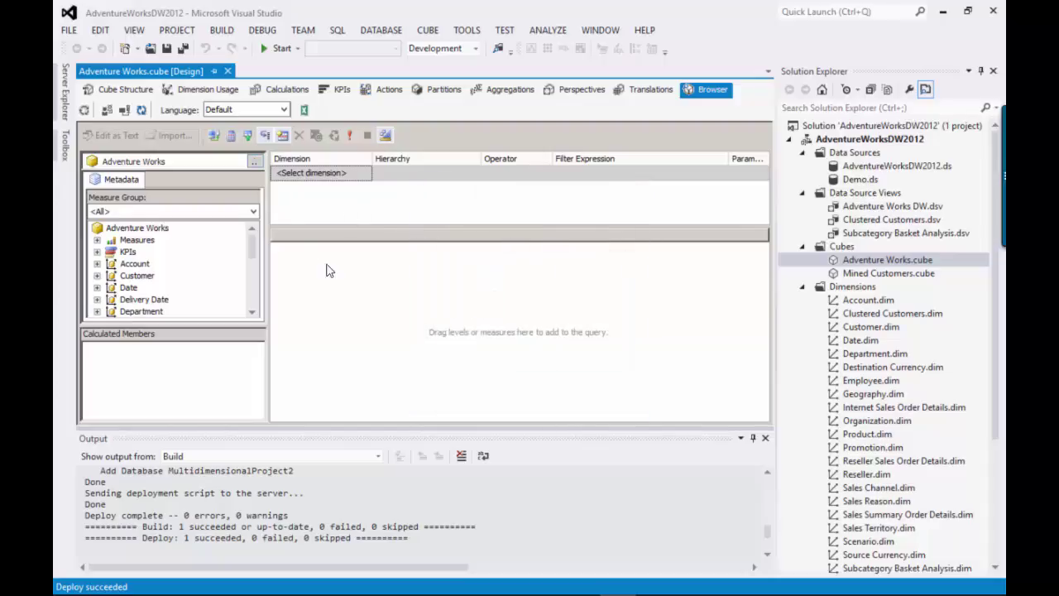
left_click(253, 163)
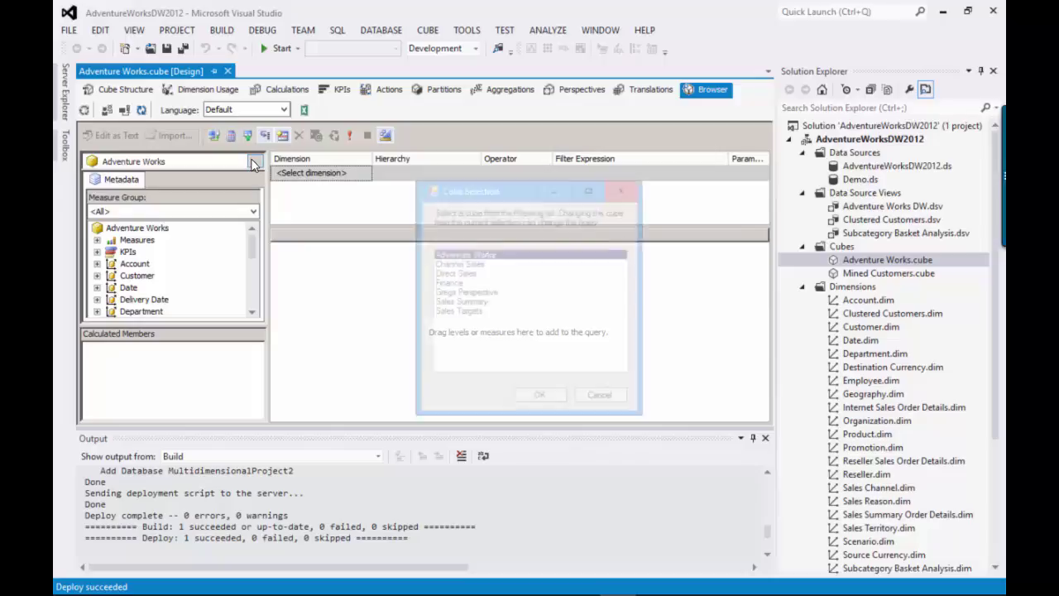
left_click(465, 295)
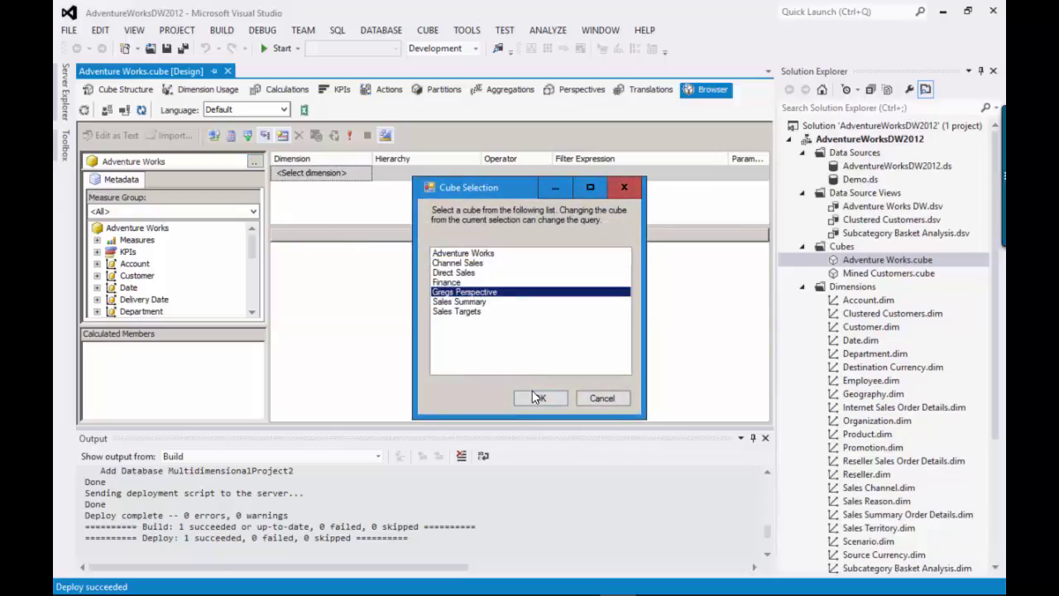
left_click(536, 401)
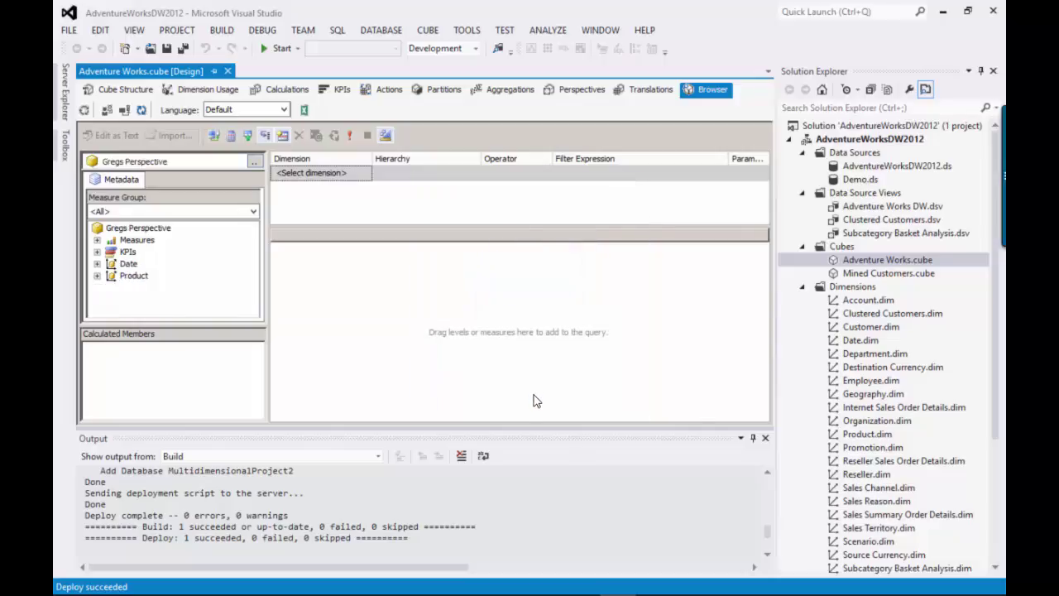
- Expand the Reseller Sales measures, the Date dimension with its Calendar folder, and the Product dimension to examine the perspective's fields
left_click(96, 240)
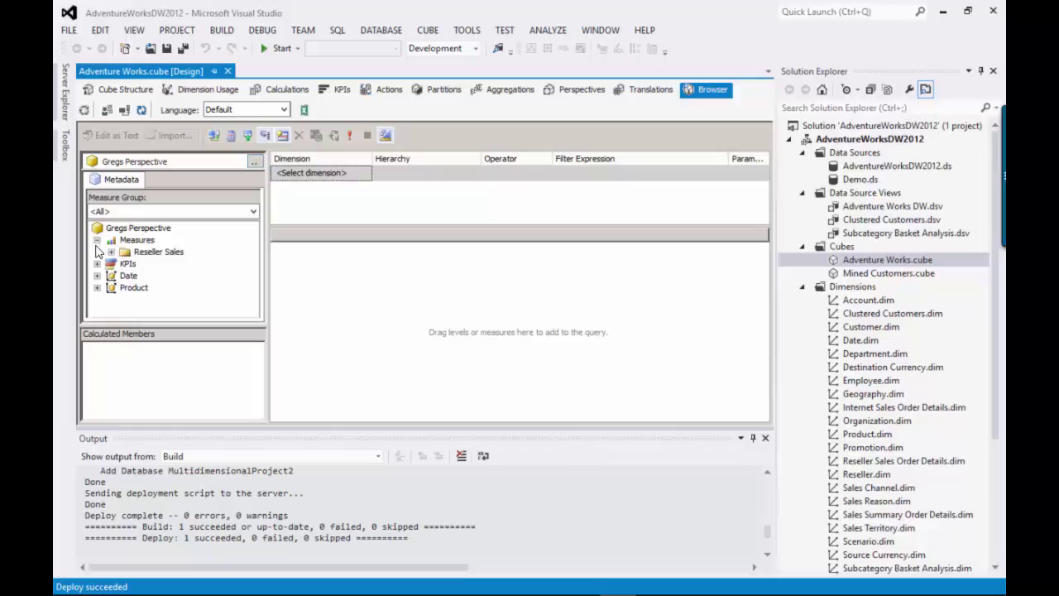
left_click(111, 252)
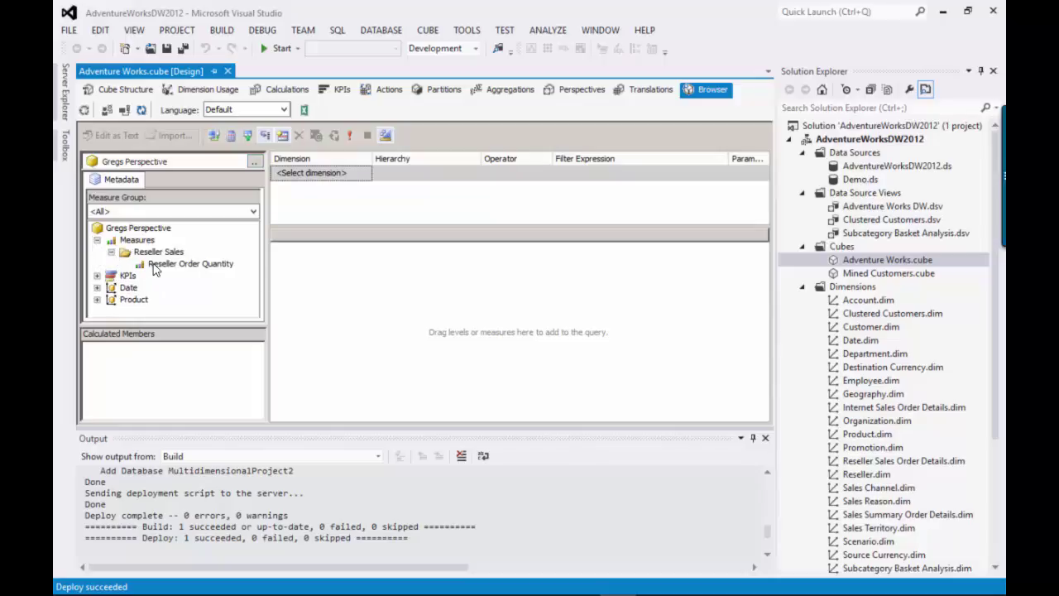
left_click(97, 287)
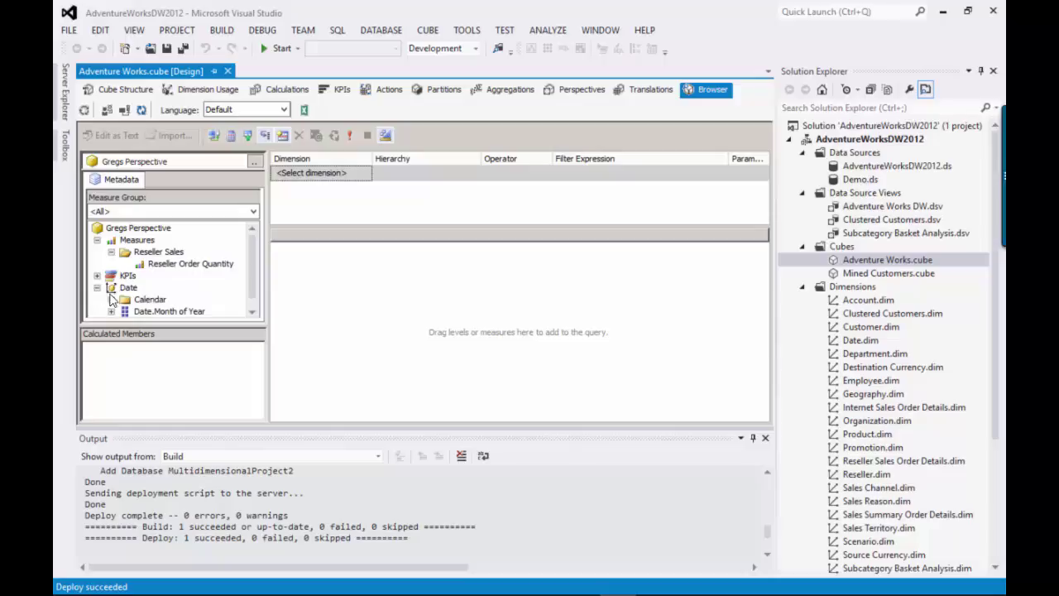
left_click(253, 312)
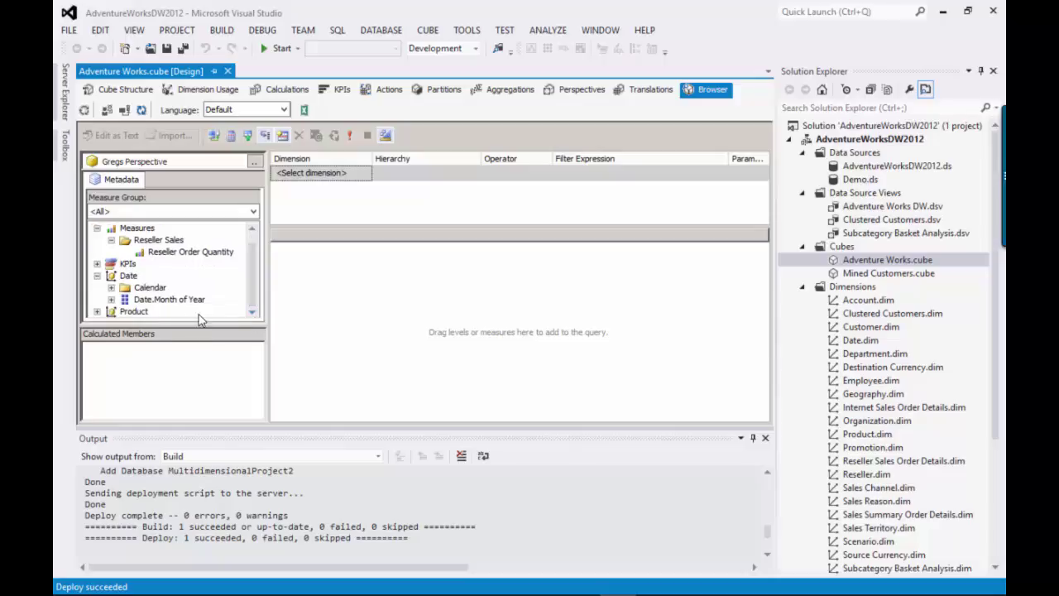
left_click(111, 288)
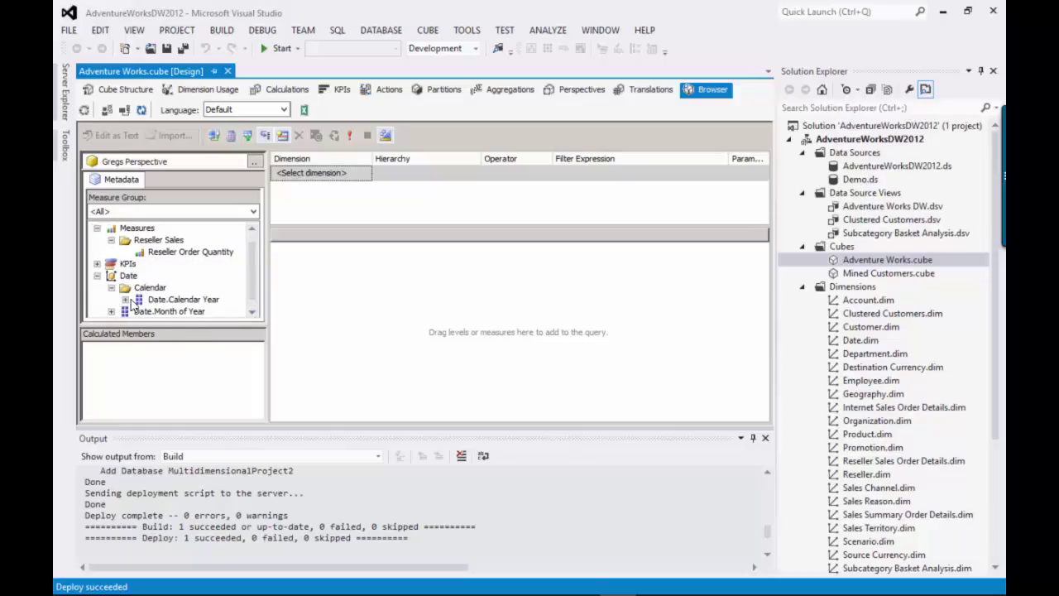
left_click(252, 312)
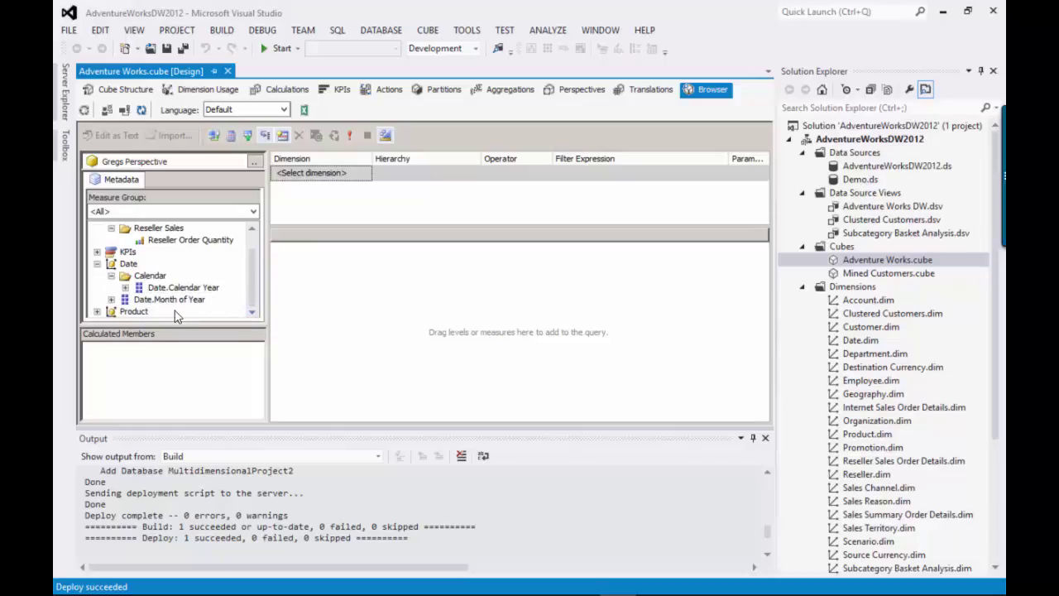
left_click(96, 311)
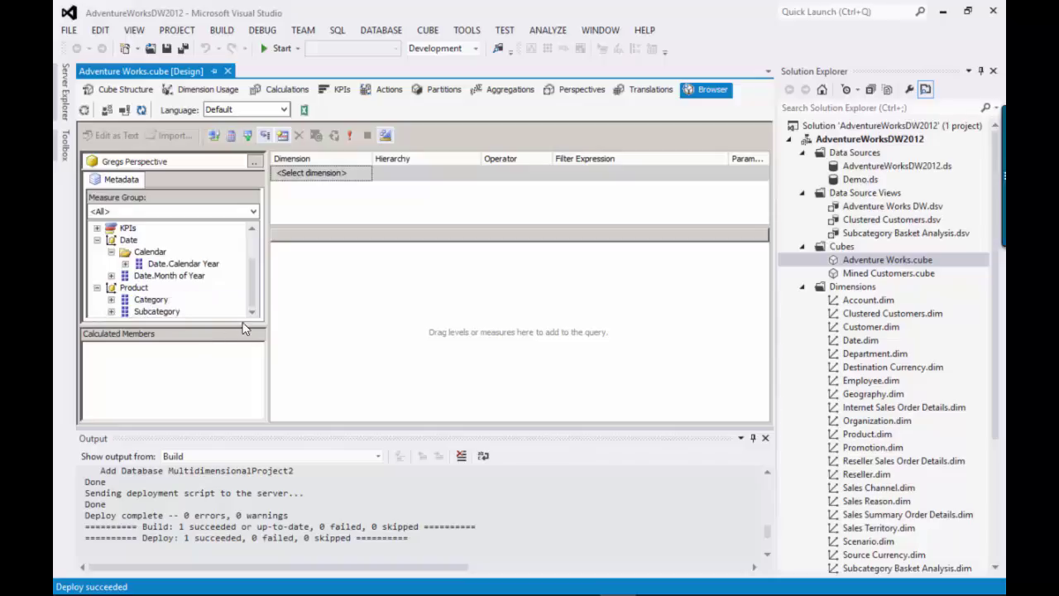
scroll(250, 246, "up", 2)
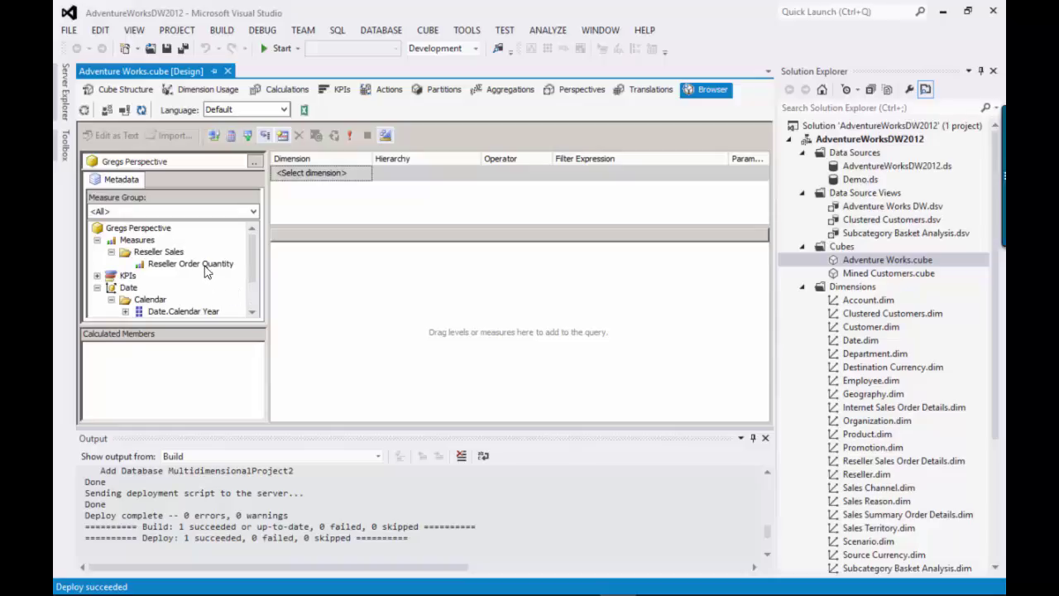
- Build a browser query showing Reseller Order Quantity by Calendar Year, Month of Year, Category and Subcategory
left_click_drag(206, 271, 335, 276)
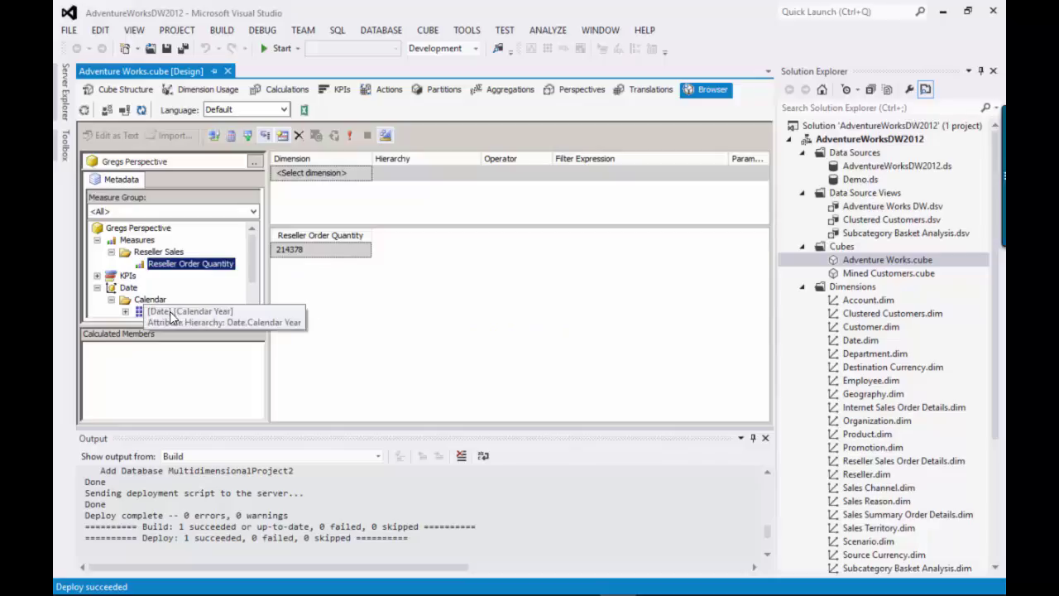
left_click_drag(170, 317, 289, 295)
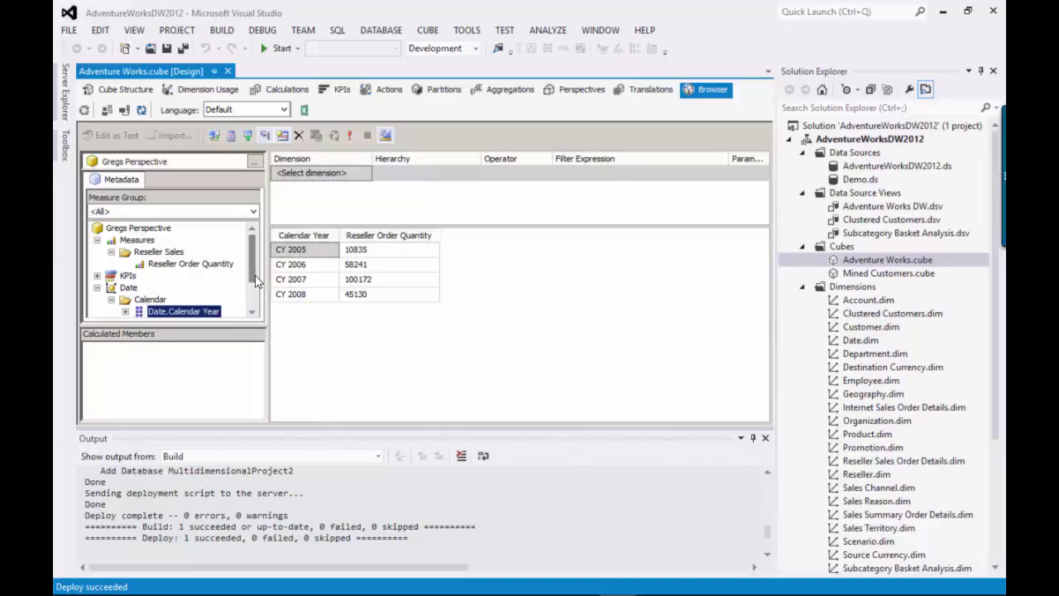
left_click_drag(255, 275, 253, 312)
left_click_drag(180, 277, 308, 309)
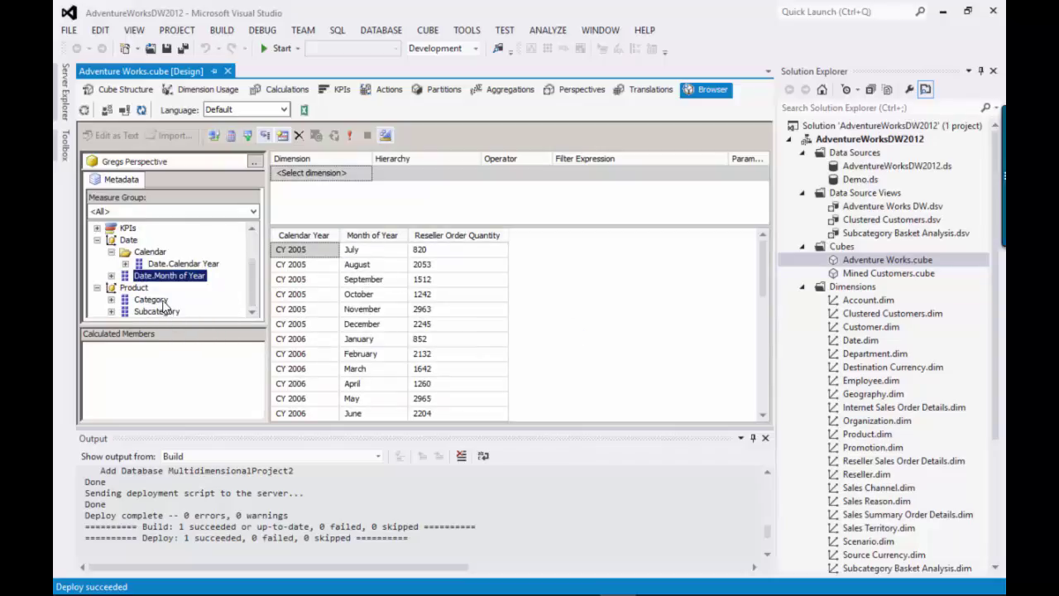
left_click_drag(164, 307, 361, 316)
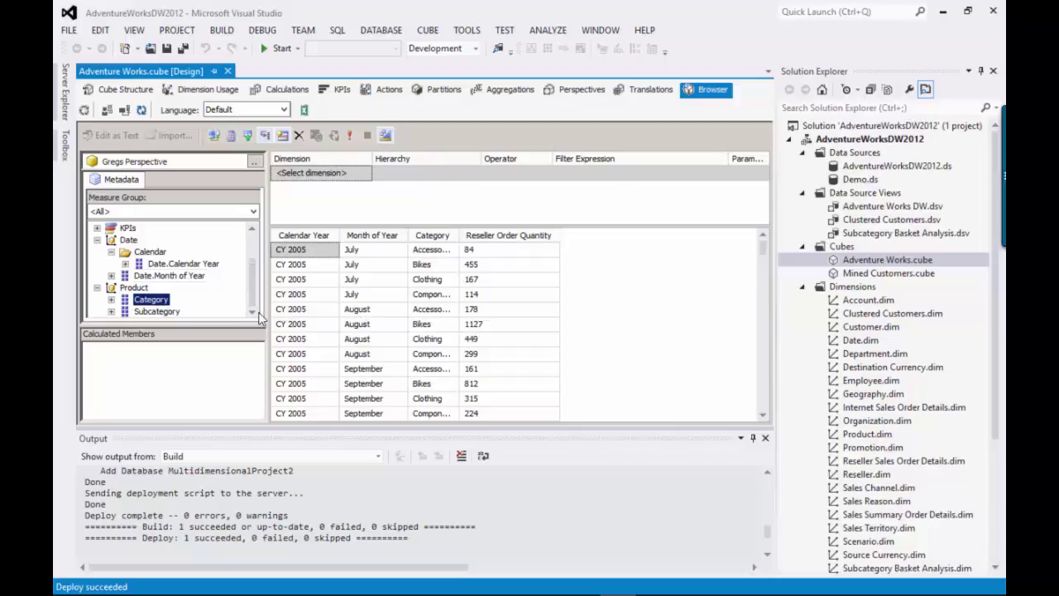
left_click_drag(161, 312, 418, 340)
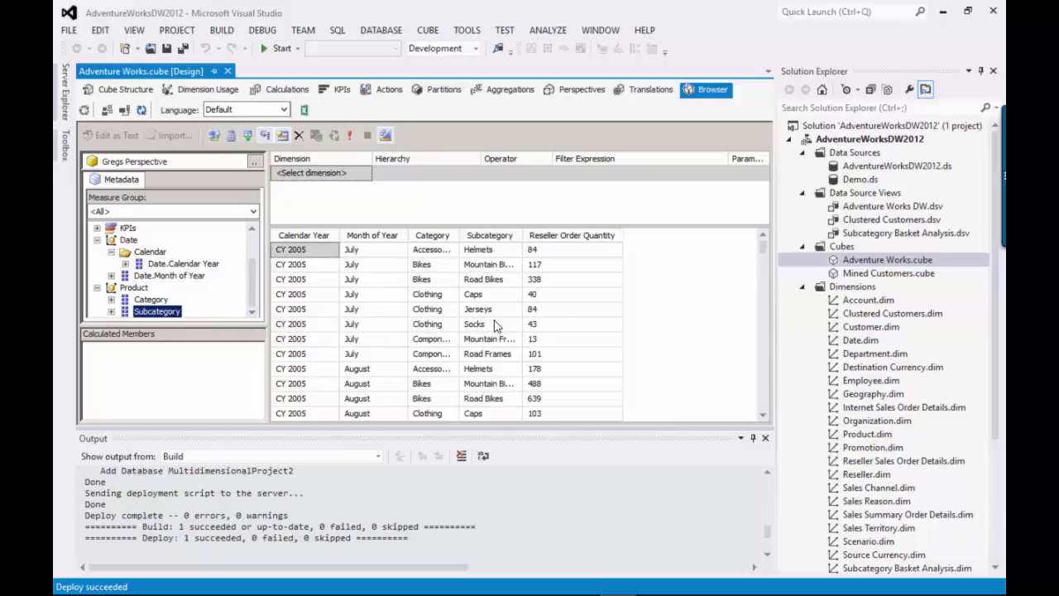
- Analyze the new custom perspective in Excel, enabling the blocked data connections
left_click(304, 111)
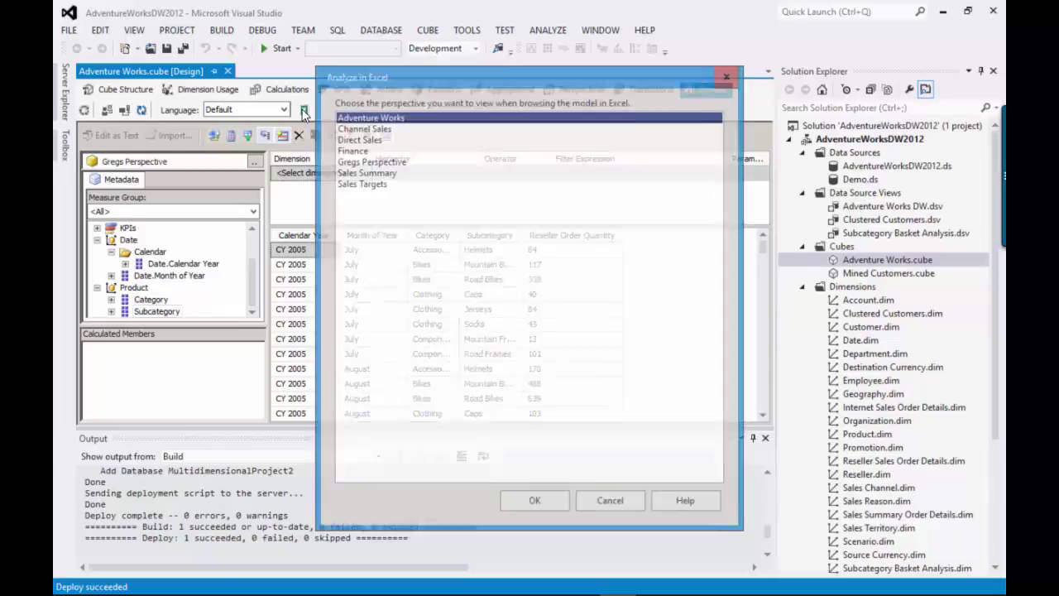
left_click(381, 163)
double_click(381, 168)
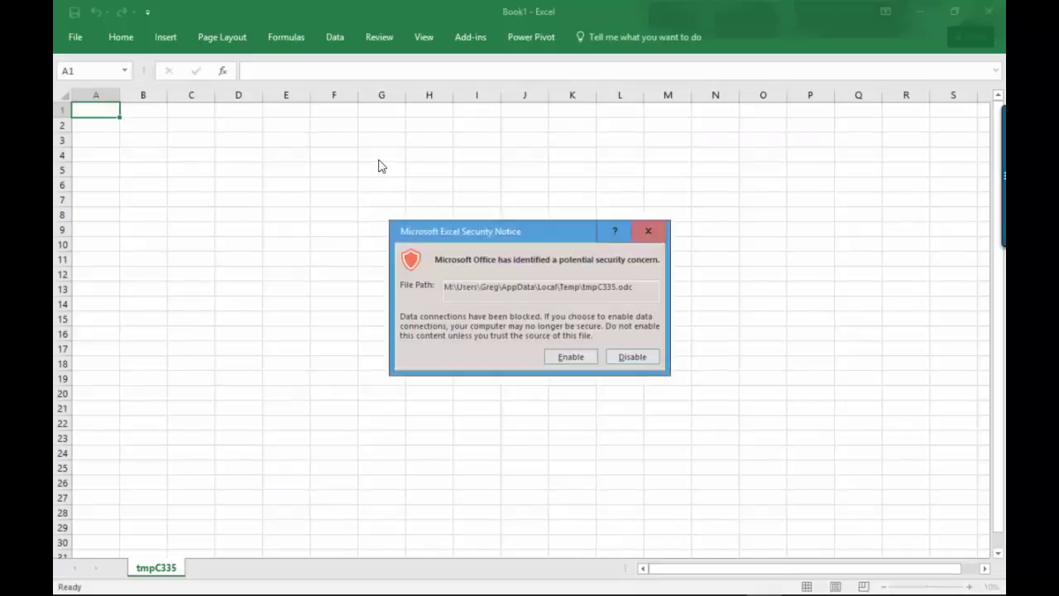
left_click(590, 358)
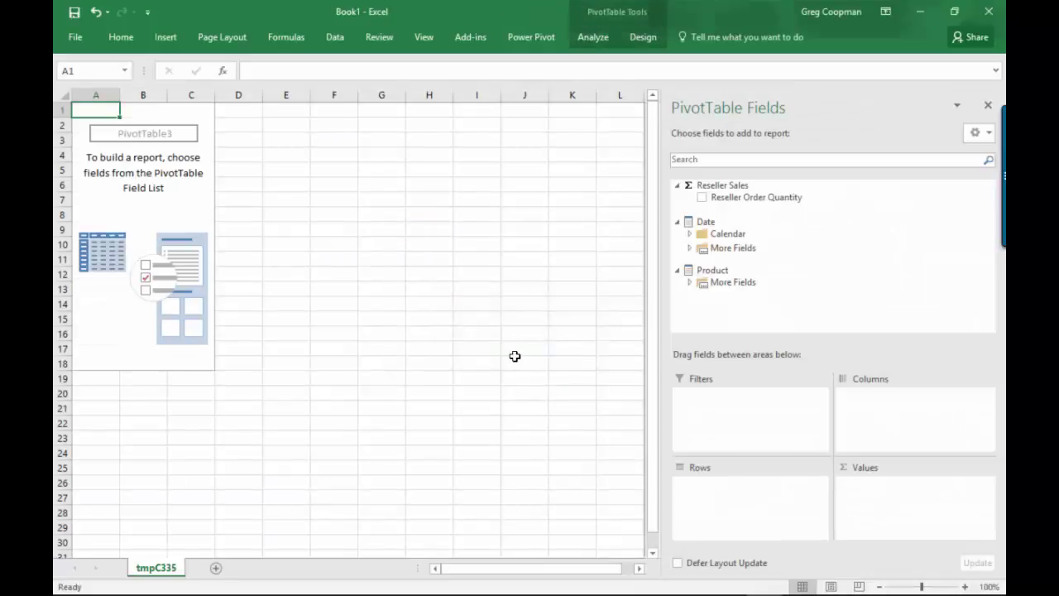
- Build a PivotTable of Reseller Order Quantity with Calendar Year and Month of Year nested as row fields
left_click(202, 303)
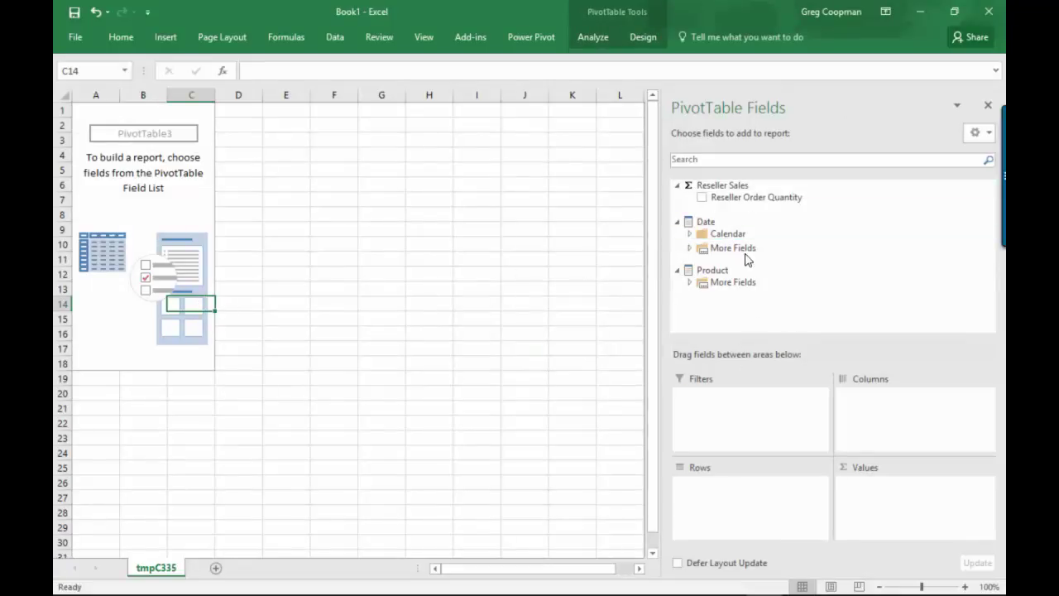
left_click(690, 233)
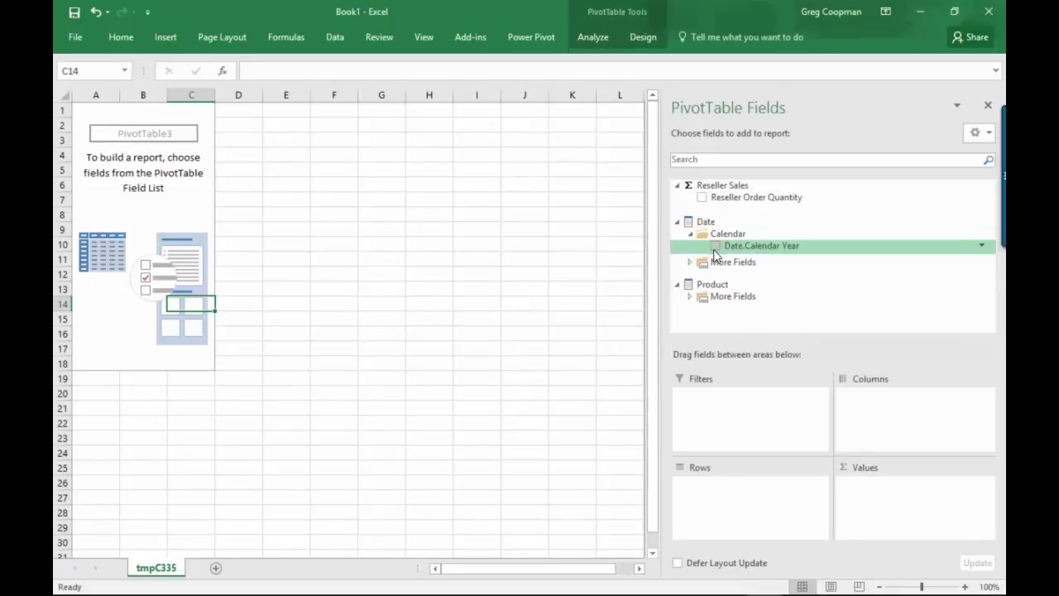
left_click(714, 247)
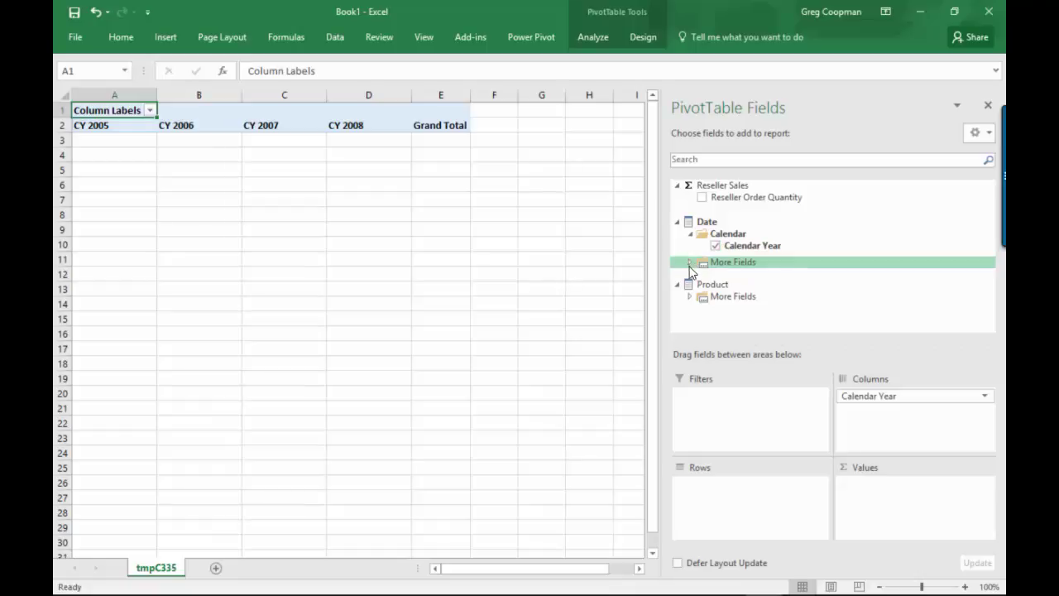
left_click(689, 263)
left_click(715, 274)
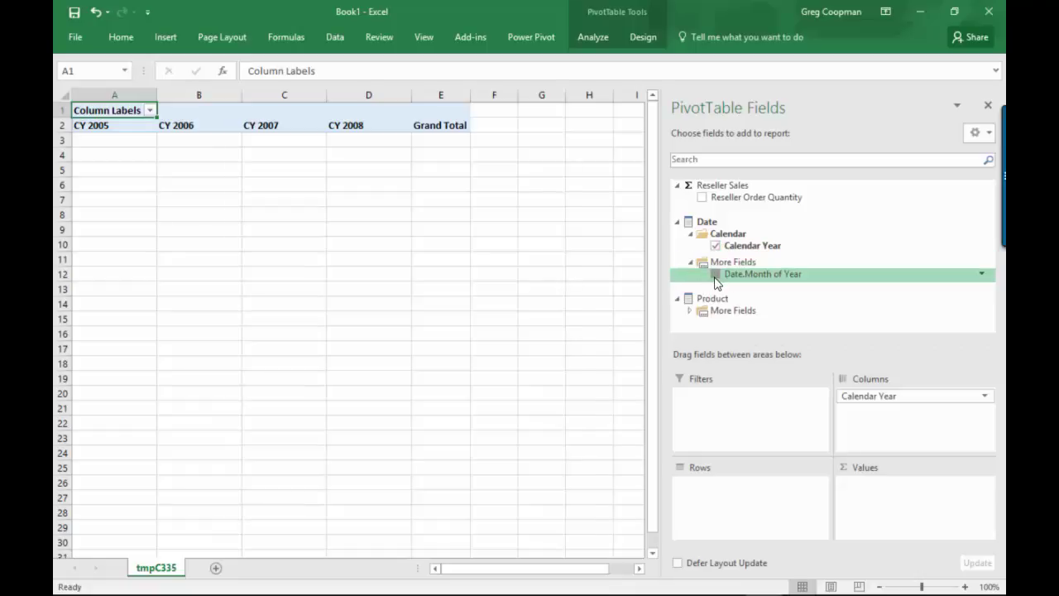
left_click(702, 198)
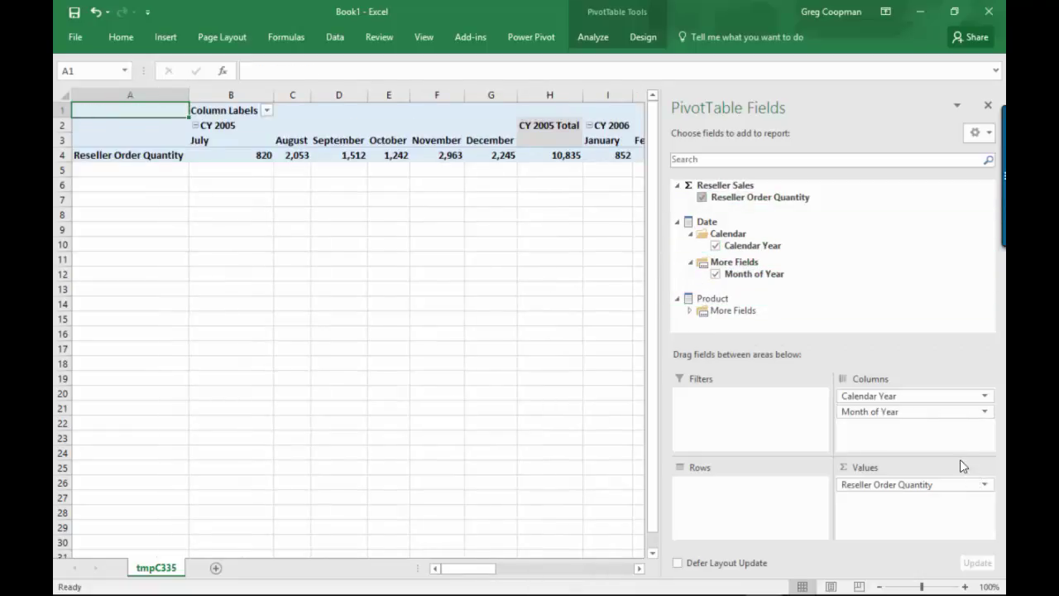
left_click_drag(907, 397, 761, 493)
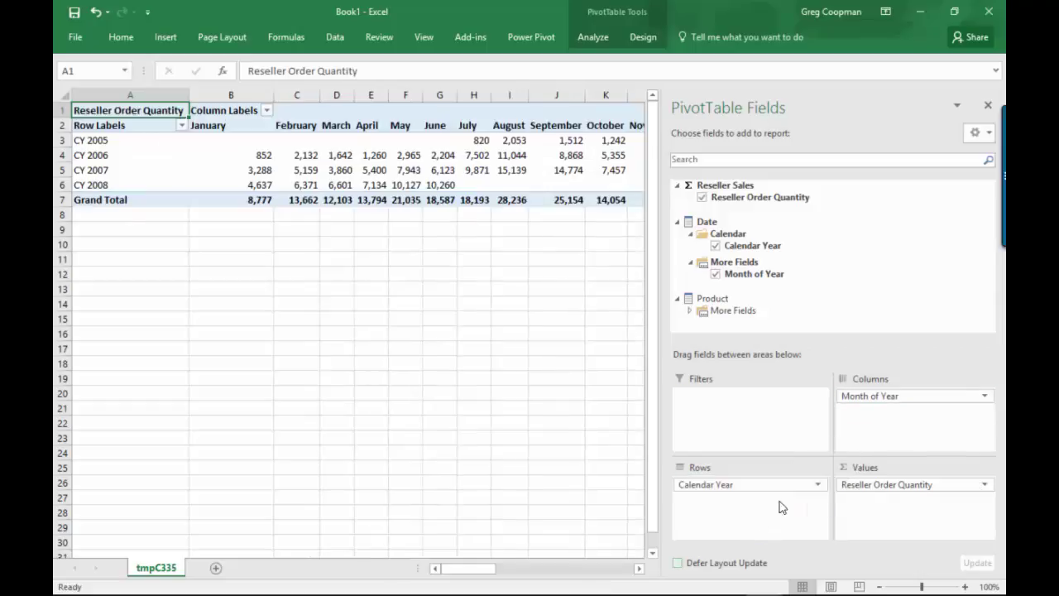
left_click_drag(899, 397, 728, 516)
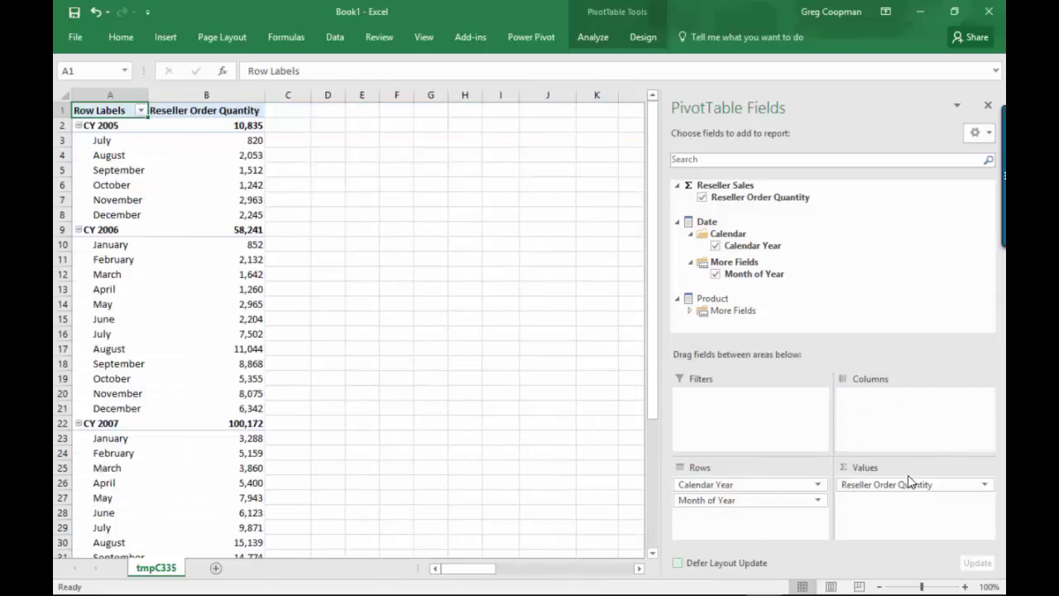